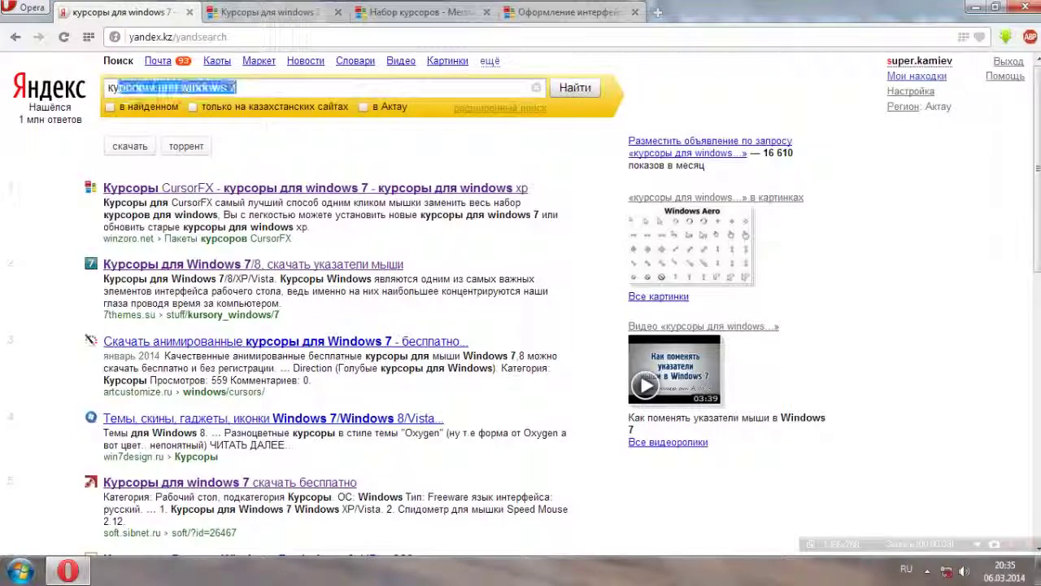
Step: Search Yandex for "курсоры для windows 7" and look over the E t 1 and Merssa cursor sets on the winzoro.net listing
click(238, 87)
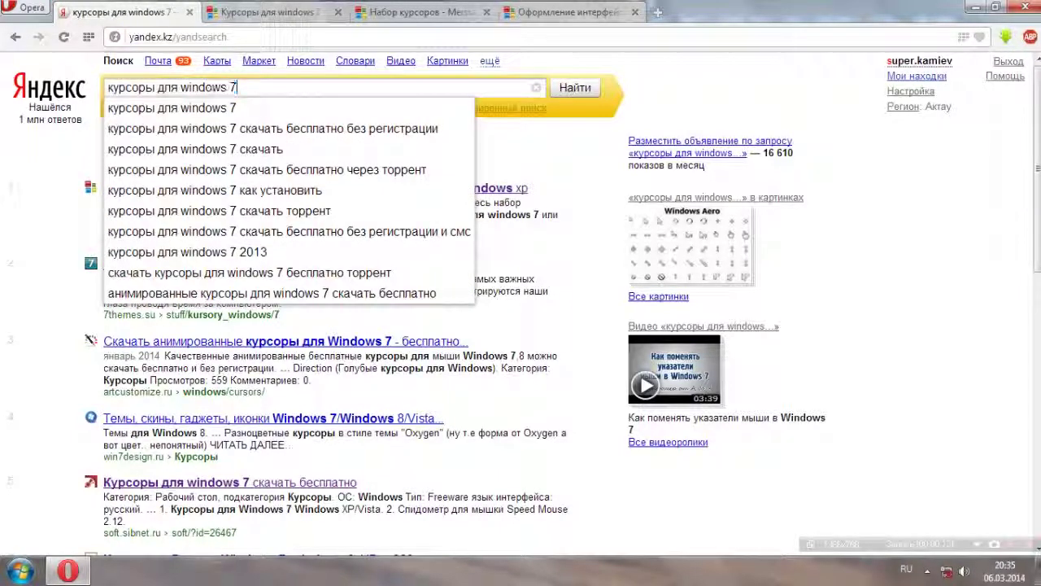
key(Return)
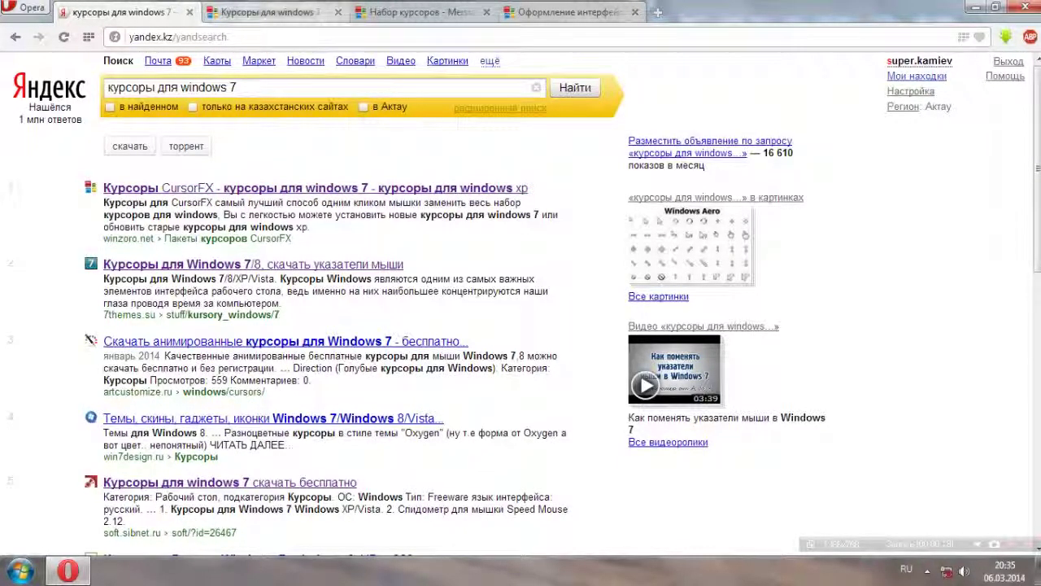
click(273, 12)
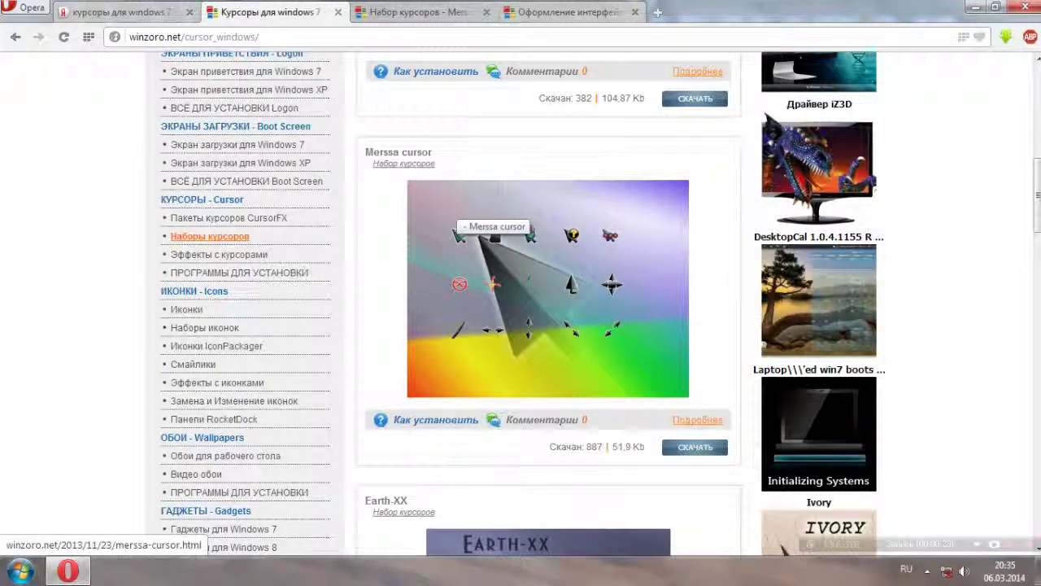
scroll(610, 265, up, 5)
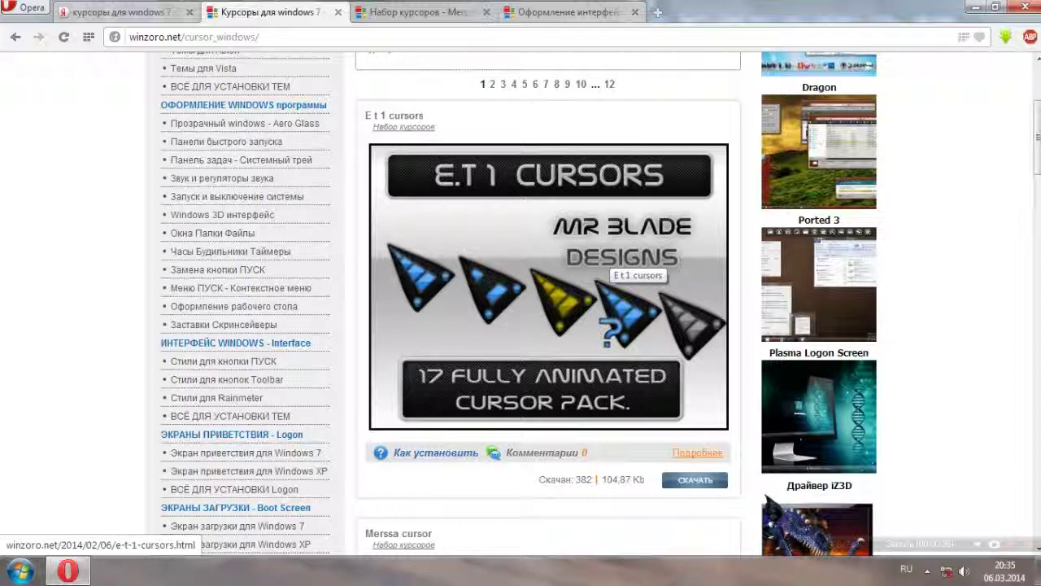
scroll(610, 265, down, 5)
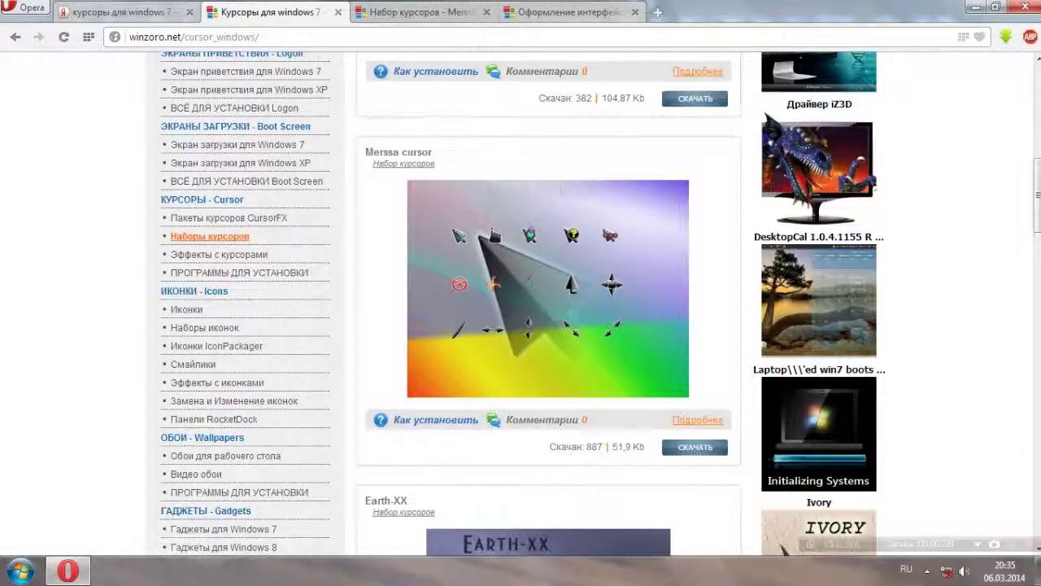
Step: Download merssa_cursor_by_tchiro-d5cgijp.zip from the Merssa cursor set's download page on winzoro.net
click(568, 12)
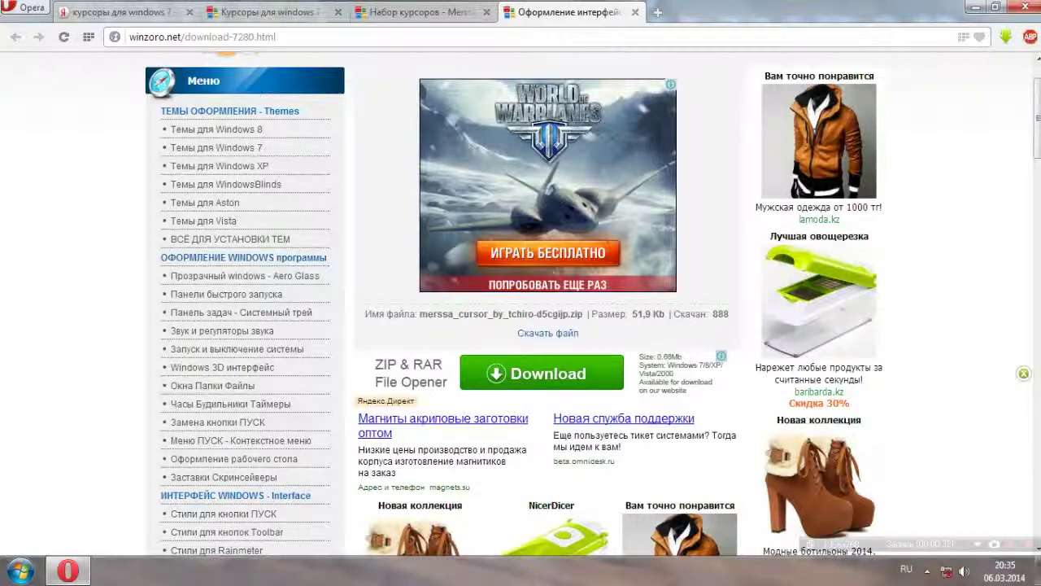
click(419, 13)
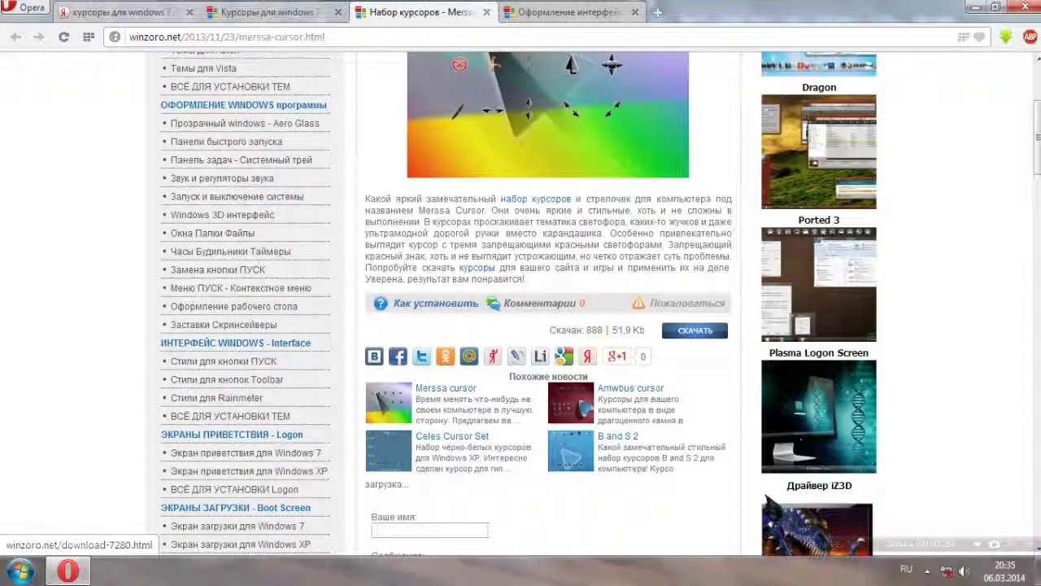
click(568, 12)
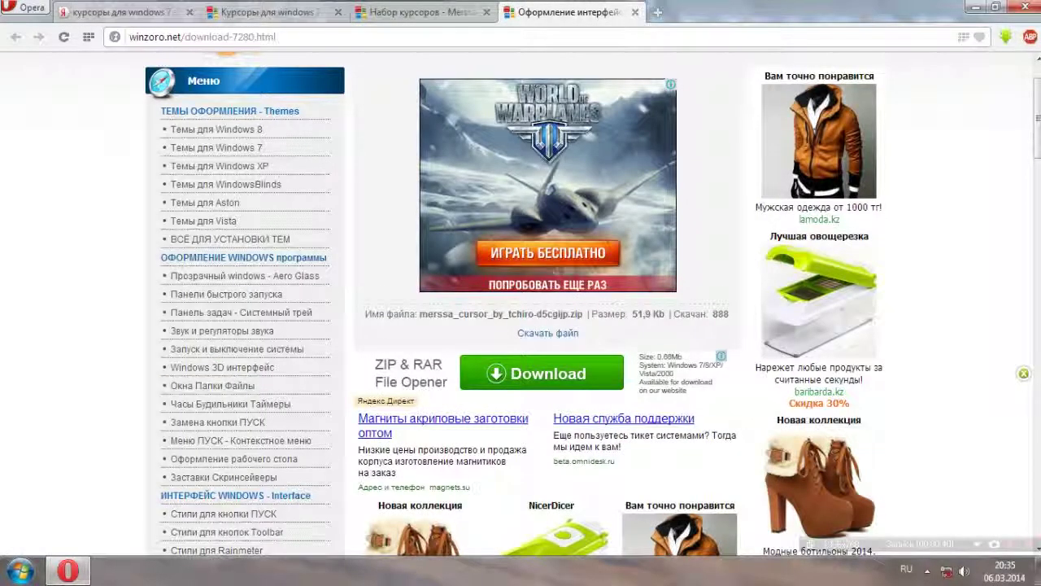
middle_click(549, 334)
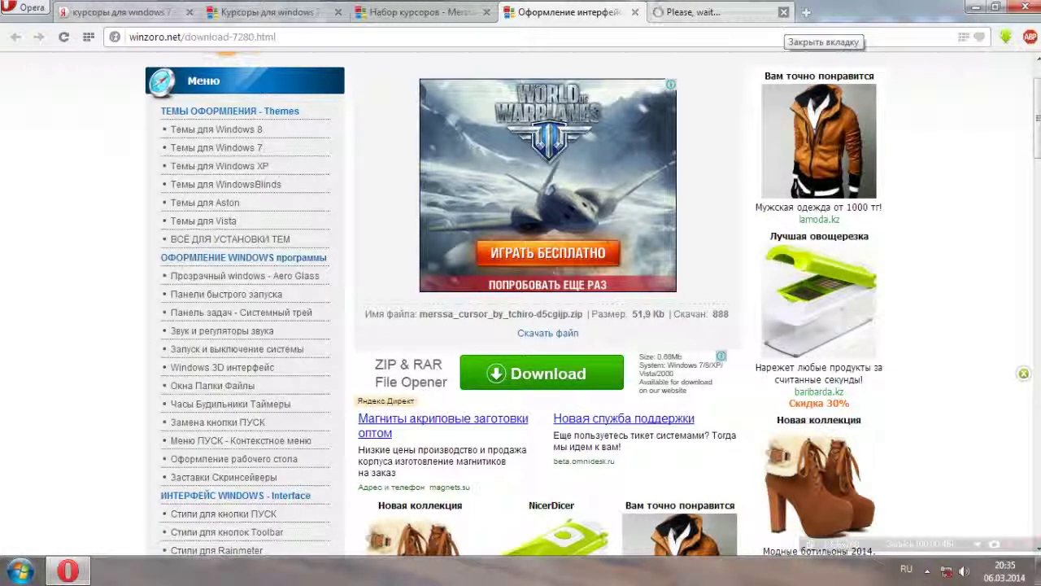
click(784, 13)
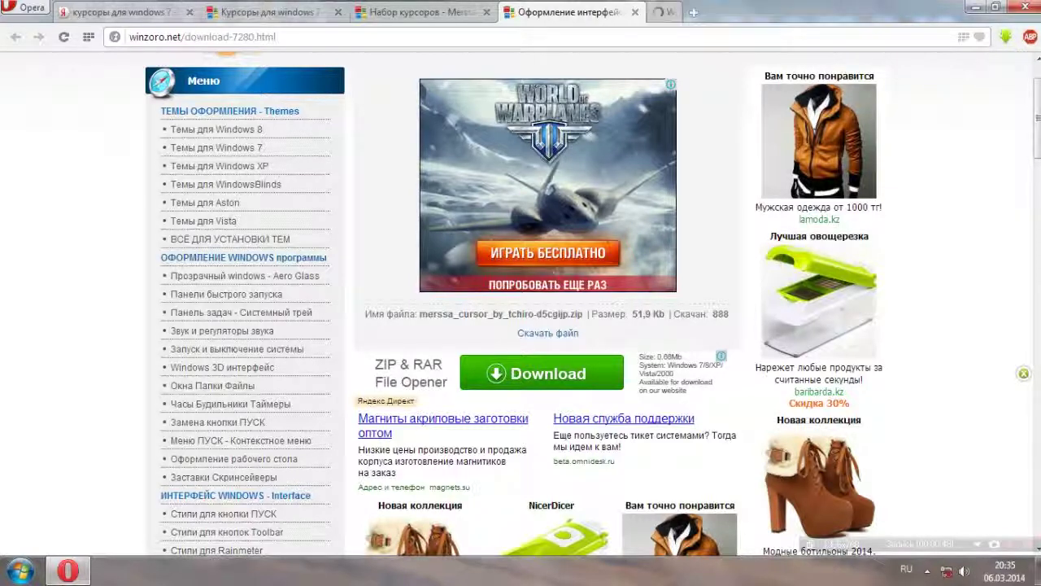
click(547, 333)
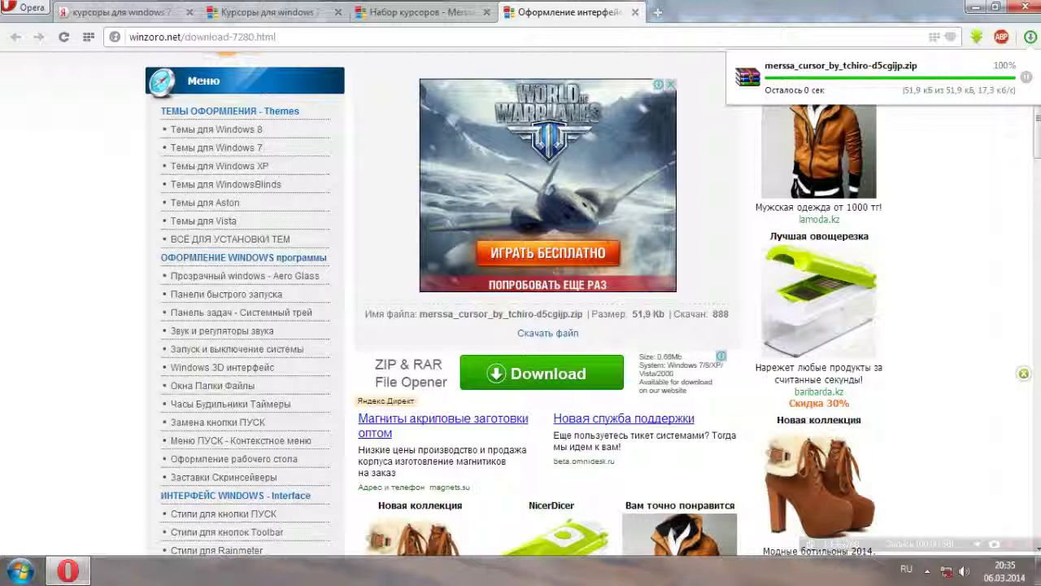
Step: Open the downloaded merssa_cursor_by_tchiro-d5cgijp.zip in WinRAR, minimize the browser and dismiss the licence purchase reminder
key(ctrl+j)
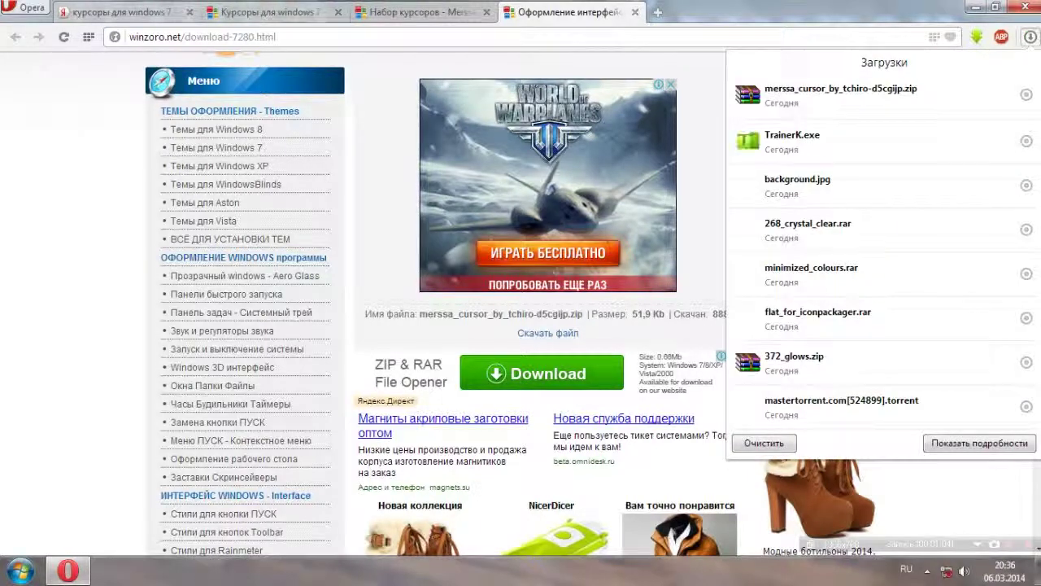
click(841, 95)
click(976, 8)
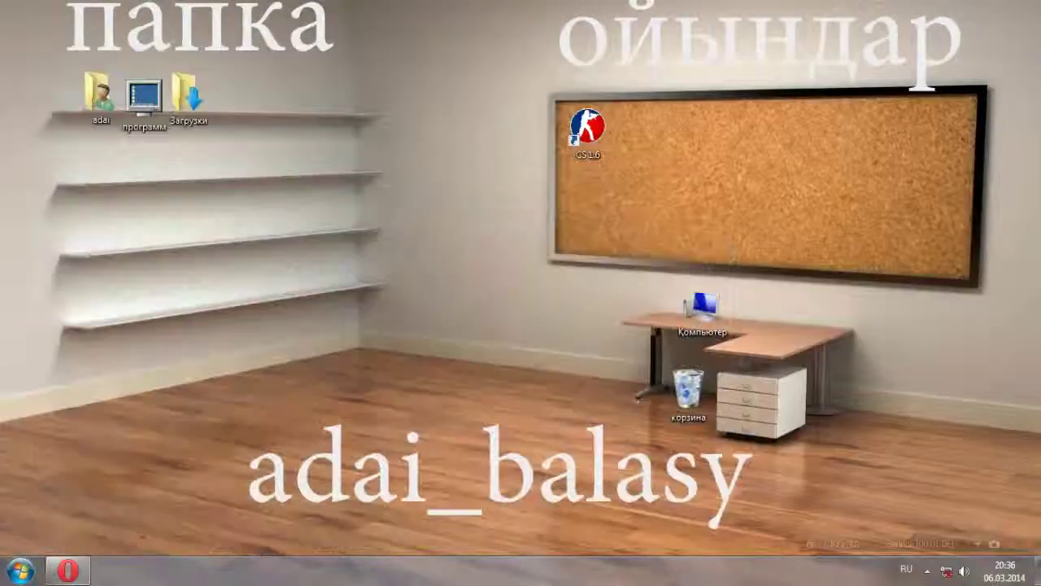
drag(467, 267, 218, 508)
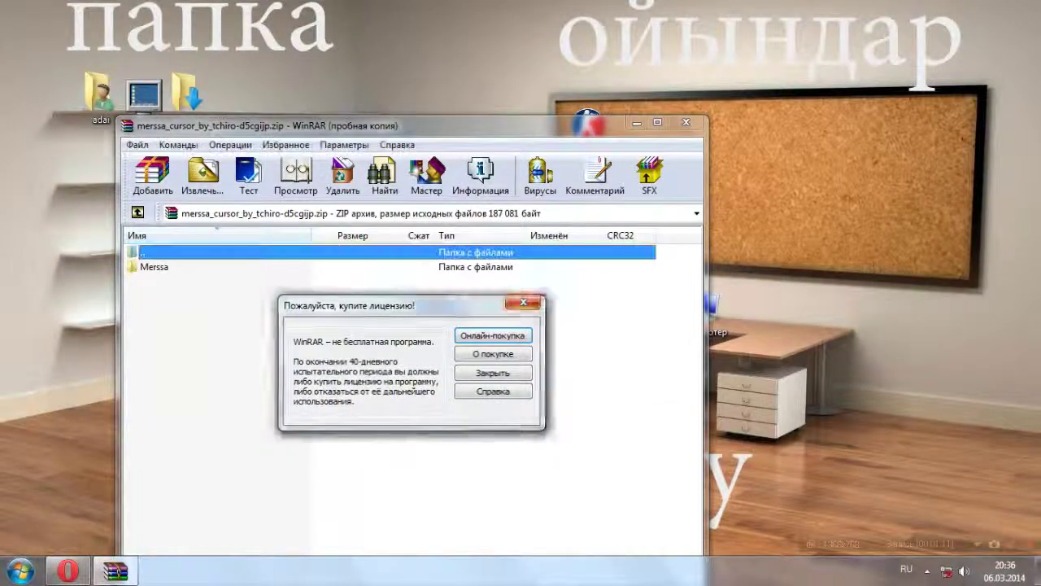
key(Escape)
Step: Extract the Merssa folder from the archive to C:\Windows\Cursors and close WinRAR
click(155, 267)
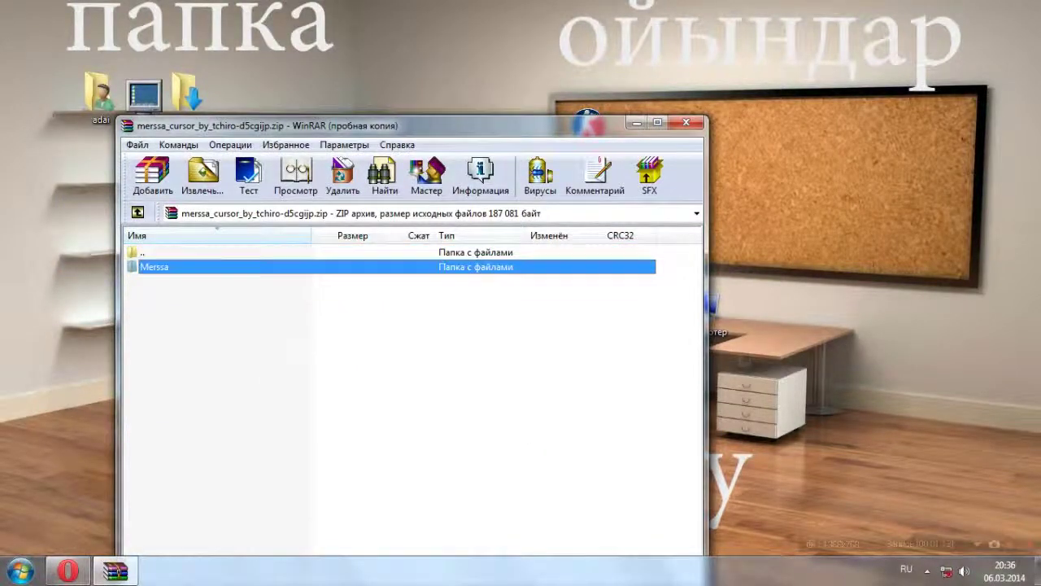
drag(382, 125, 621, 55)
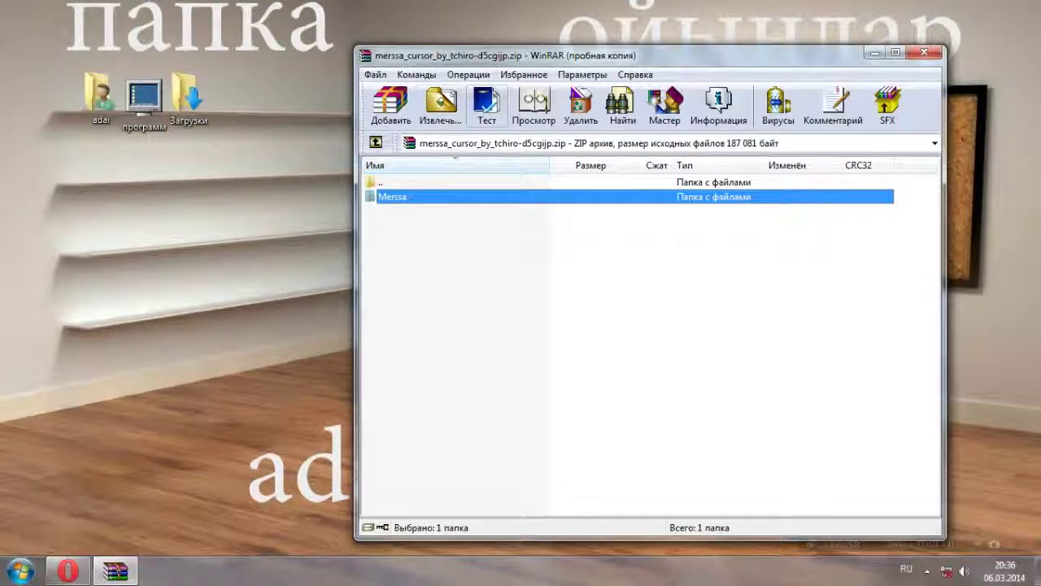
click(440, 106)
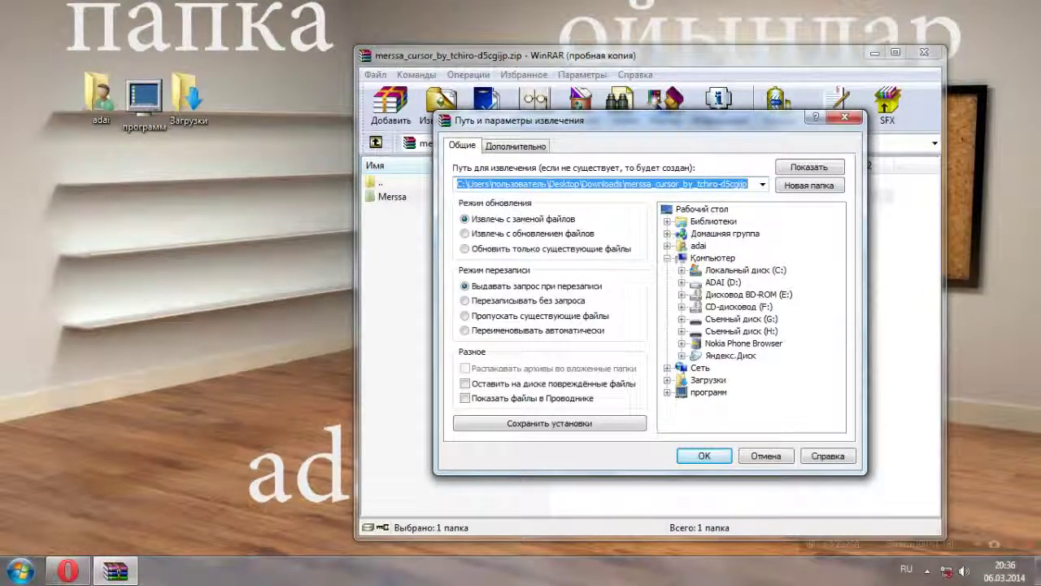
click(682, 270)
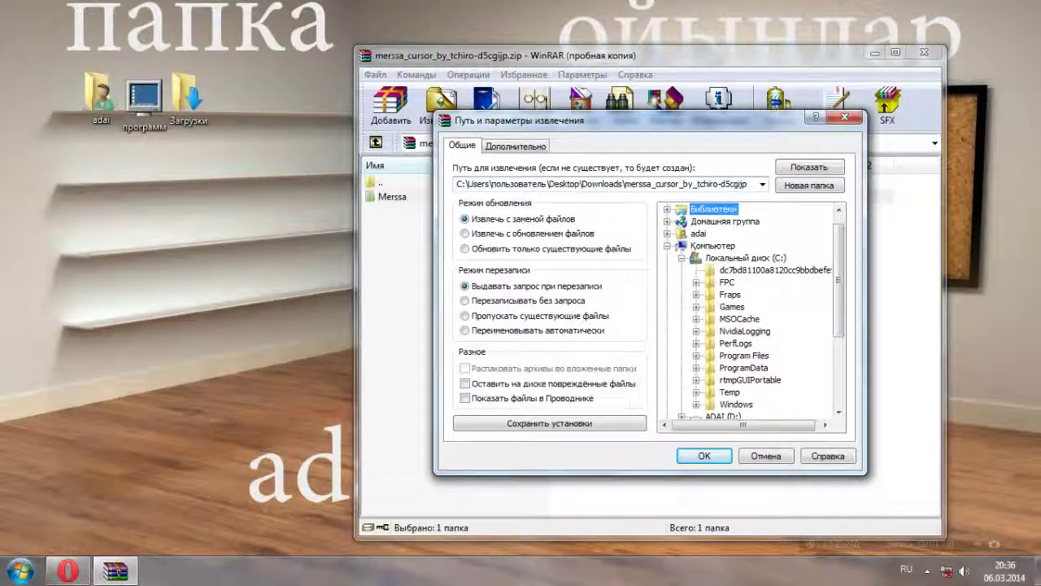
scroll(751, 317, down, 1)
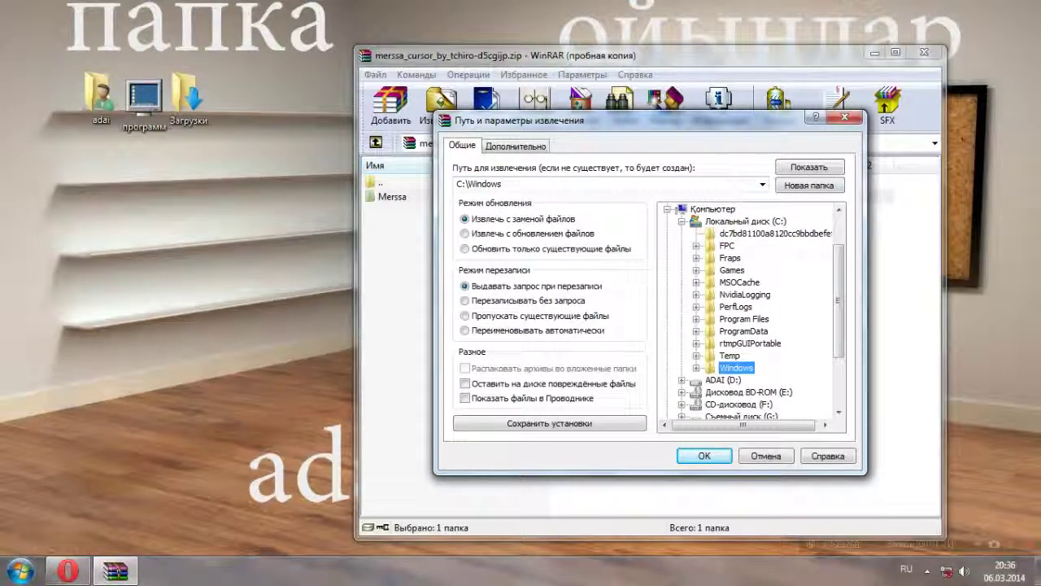
click(696, 367)
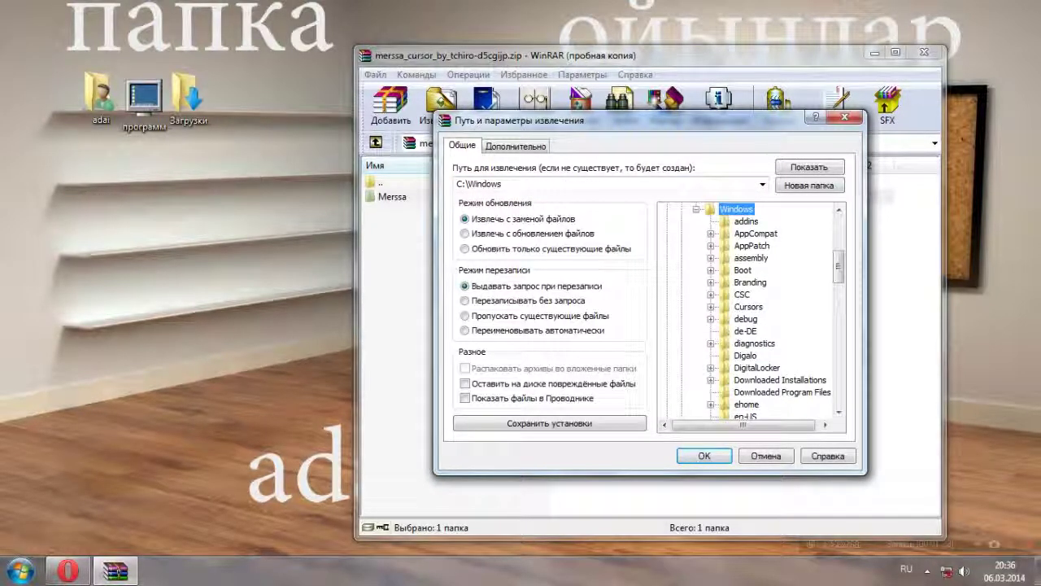
double_click(748, 306)
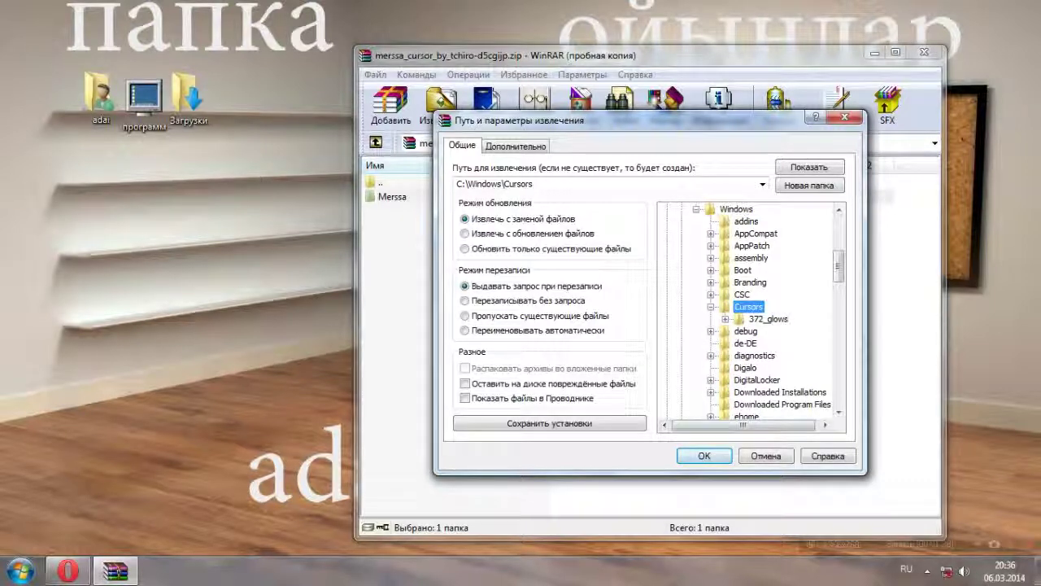
key(Return)
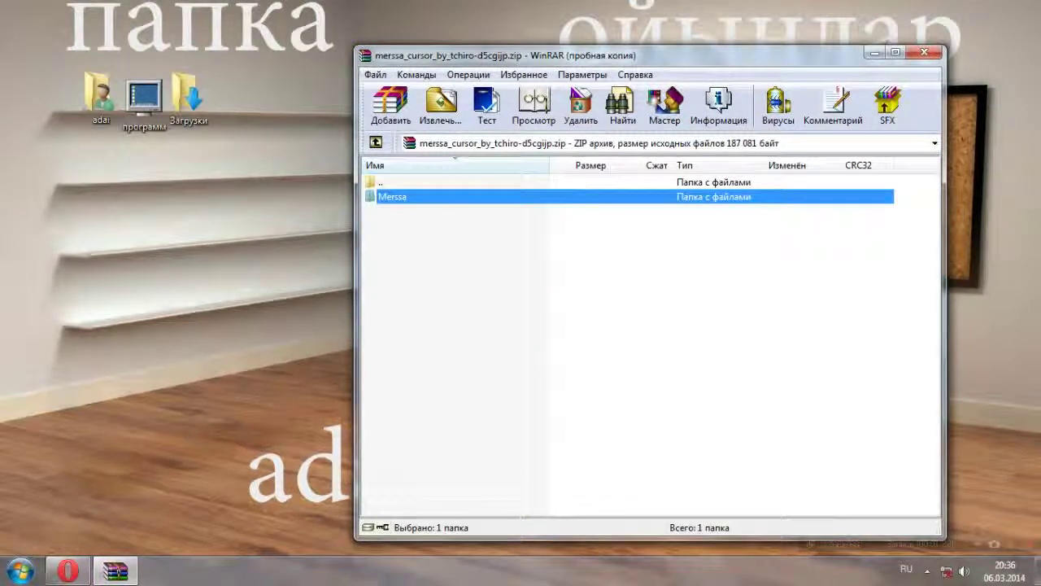
click(924, 52)
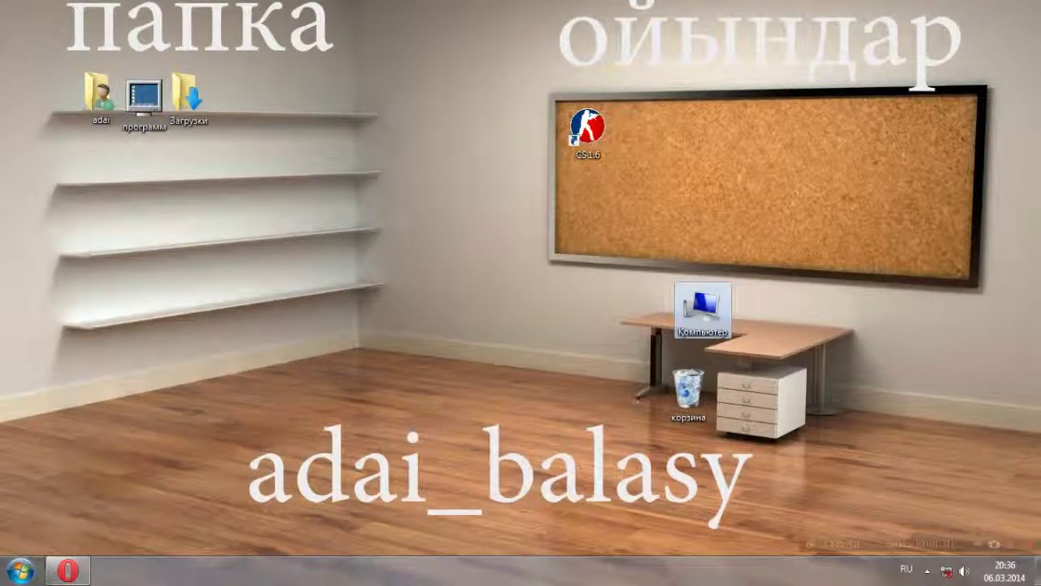
Step: Browse to C:\Windows\Cursors\Merssa in Explorer, check the extracted cursor files and close the window
double_click(703, 311)
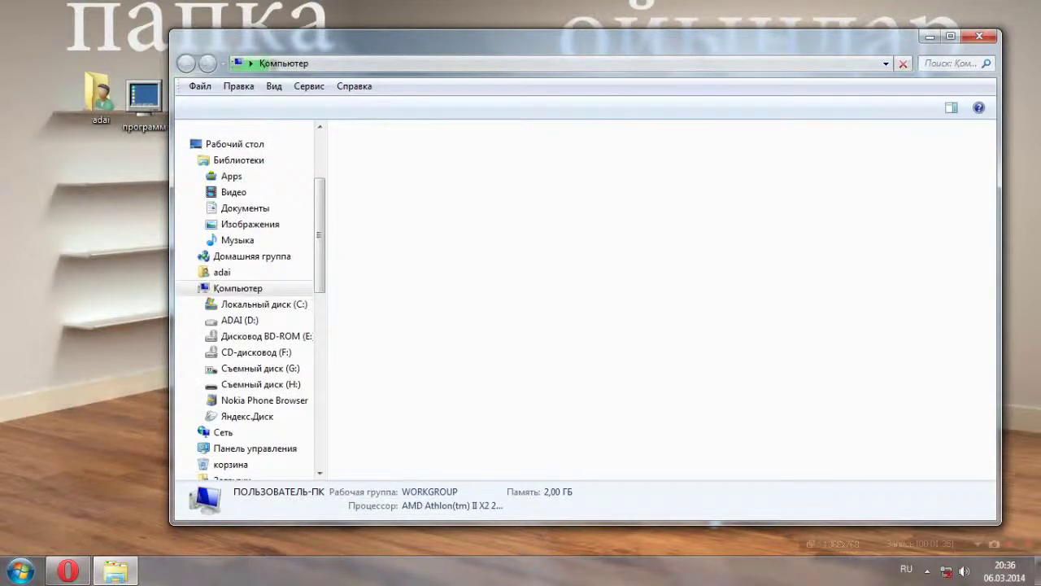
click(433, 166)
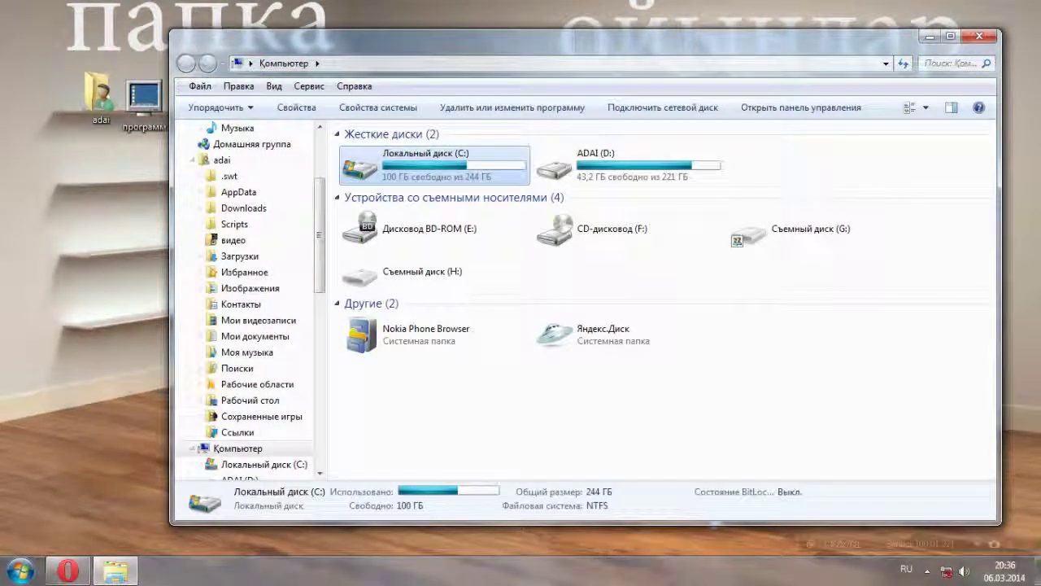
double_click(433, 166)
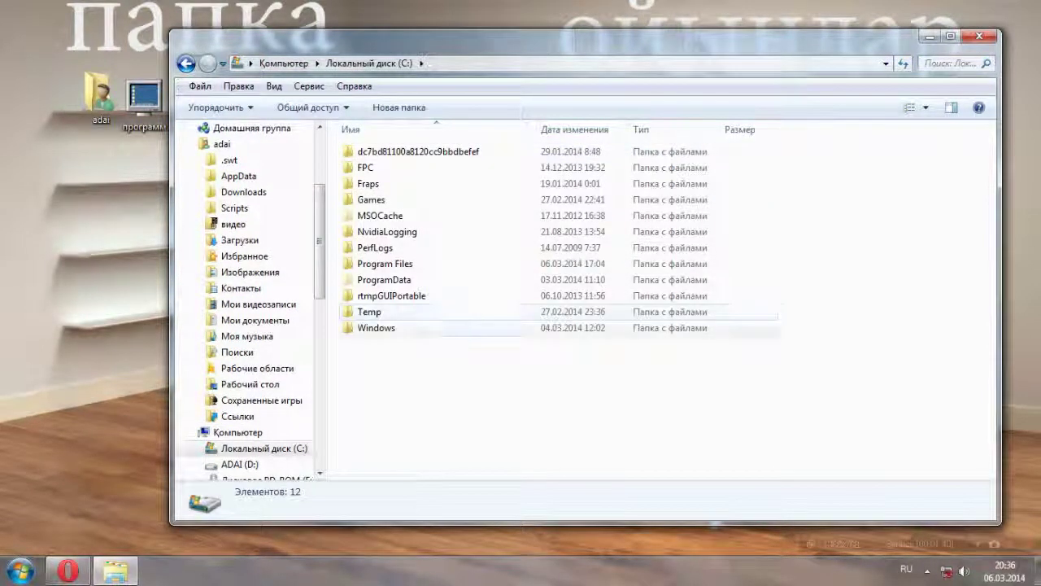
click(647, 328)
double_click(647, 329)
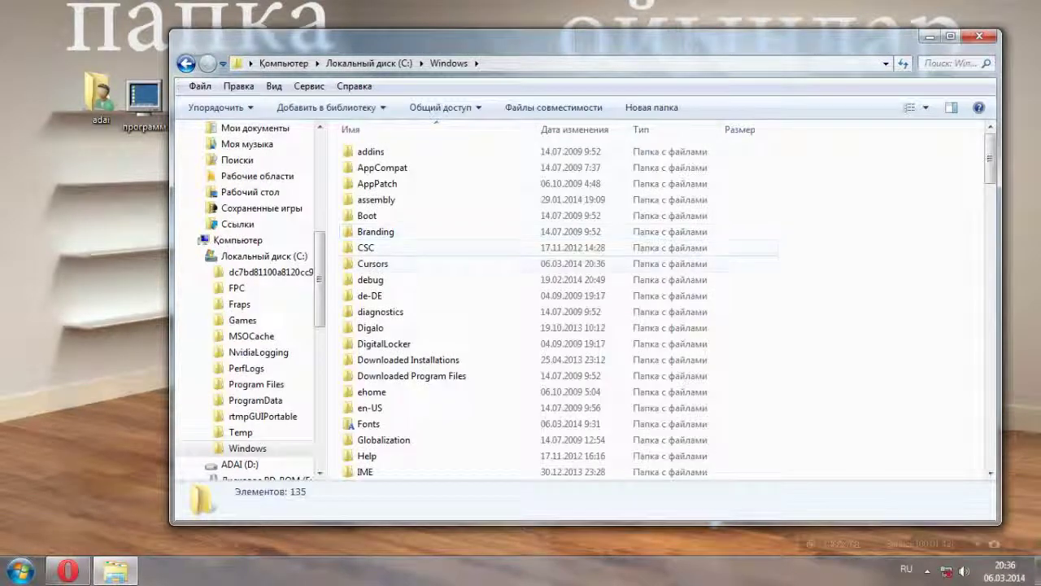
double_click(373, 263)
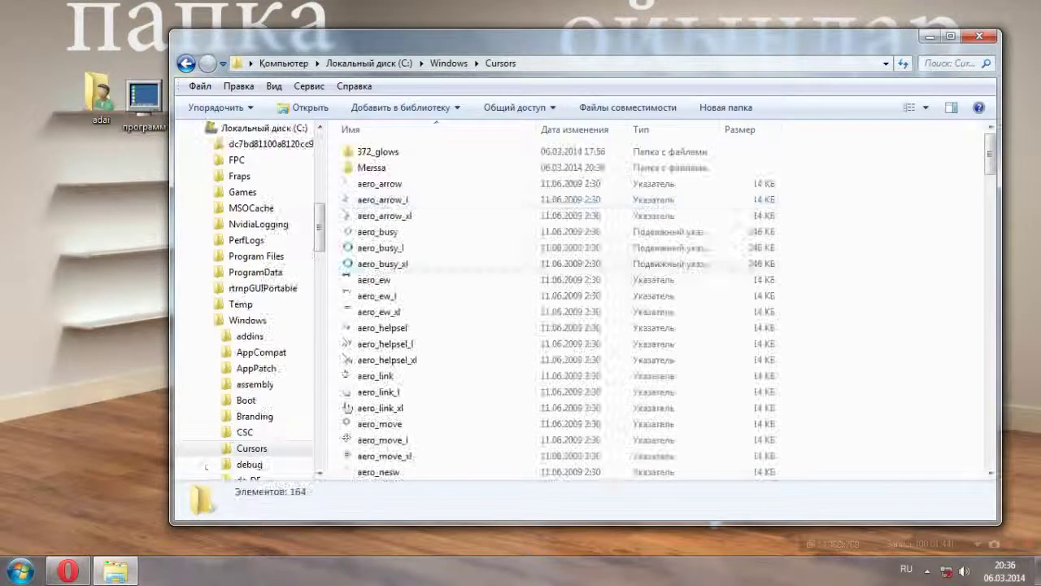
click(371, 168)
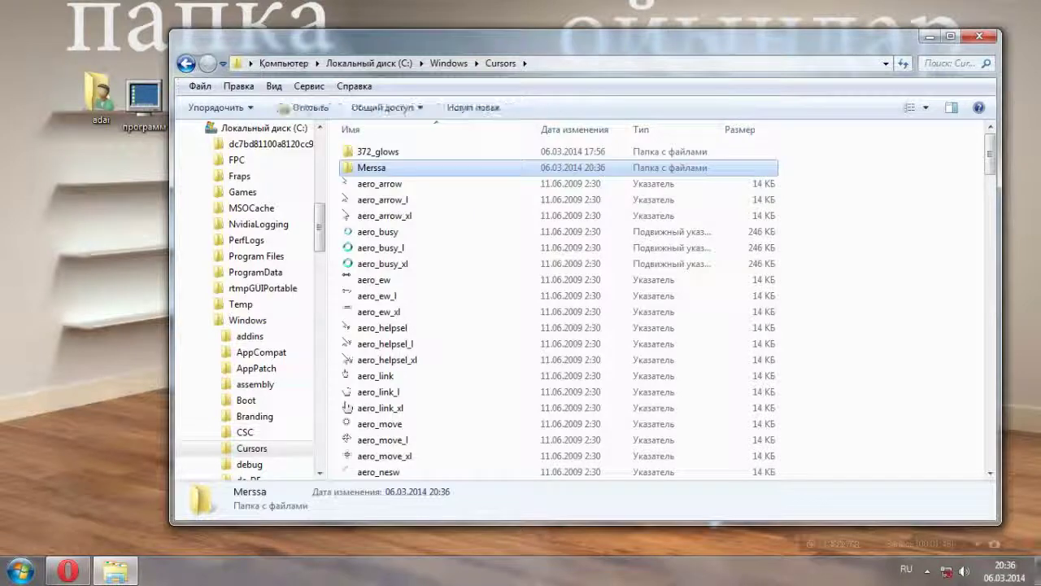
double_click(371, 168)
drag(834, 150, 829, 390)
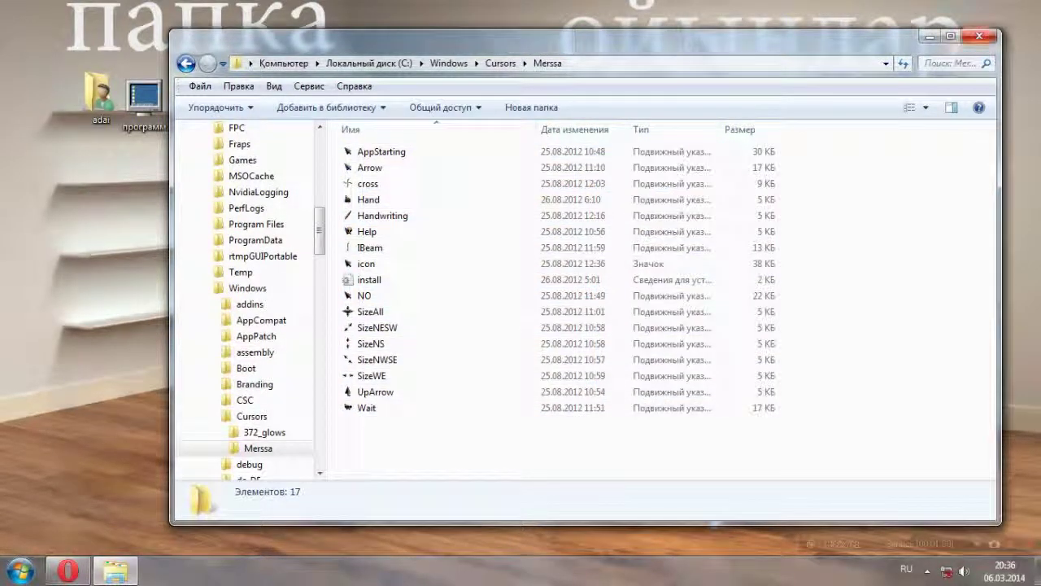
click(980, 36)
Step: Open the mouse properties (Мышь) from the Оборудование и звук category of the Windows Control Panel
click(21, 569)
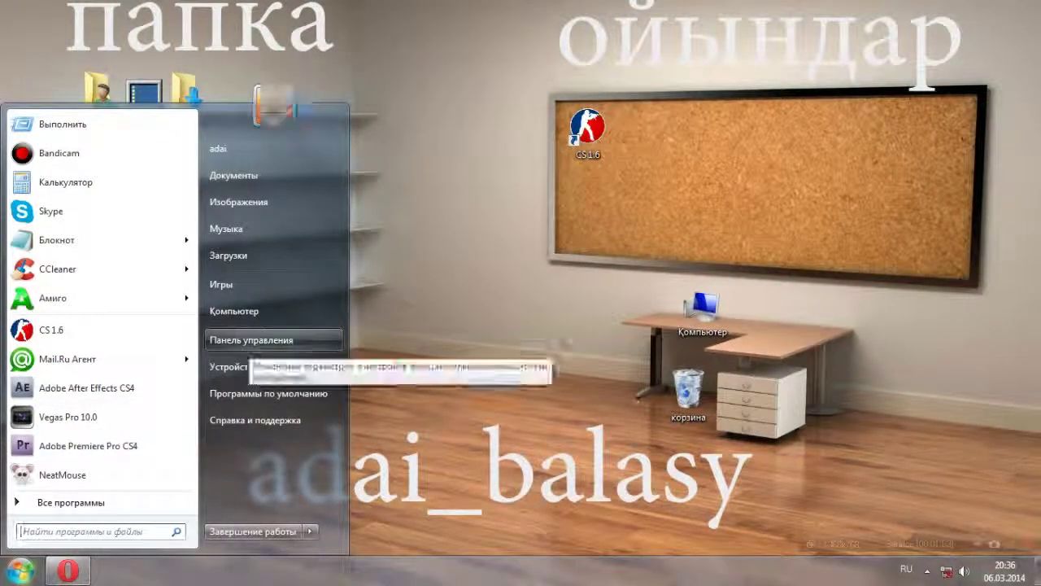
click(250, 340)
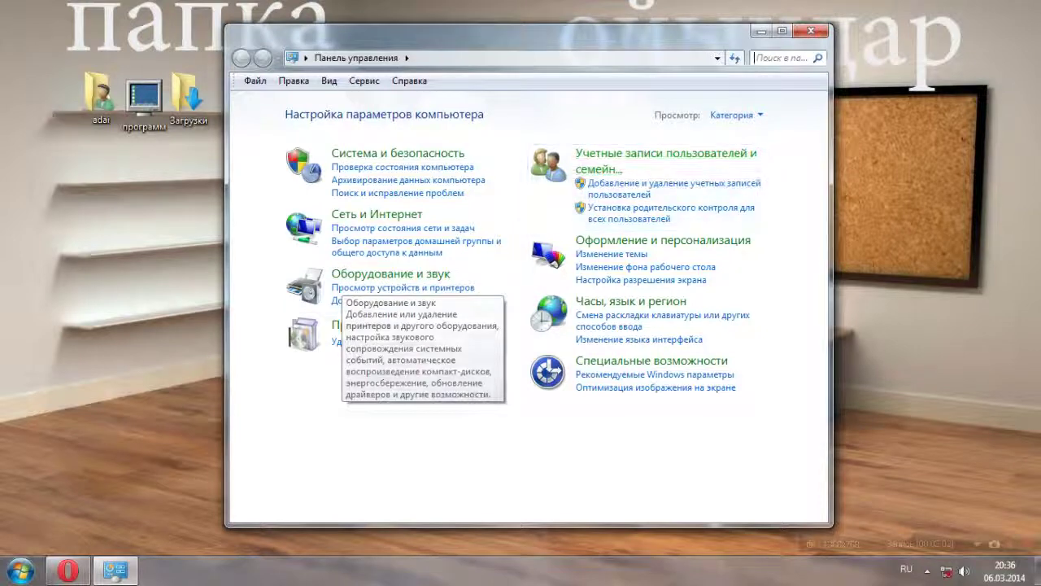
click(736, 114)
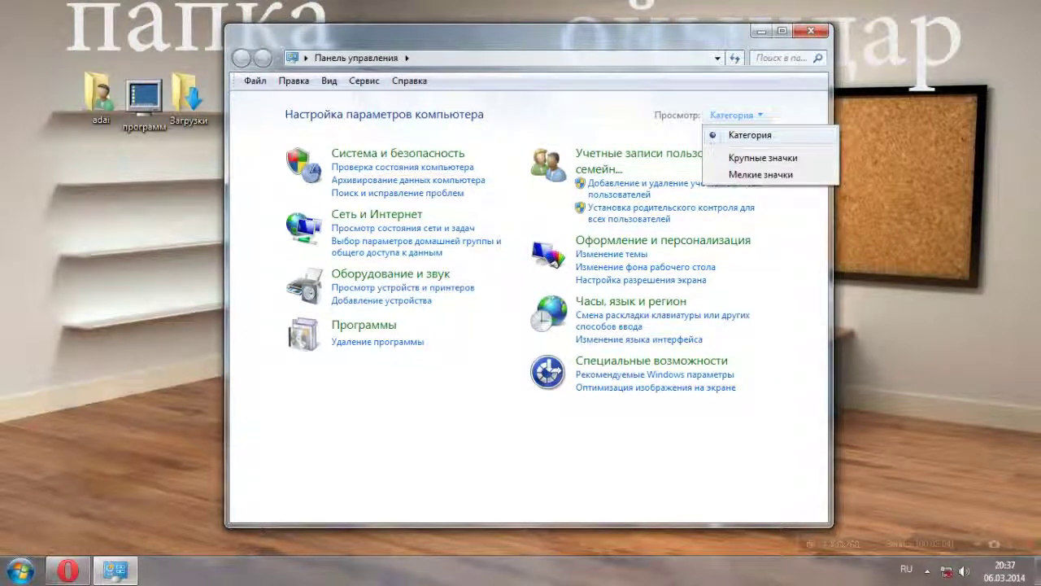
key(Escape)
click(380, 274)
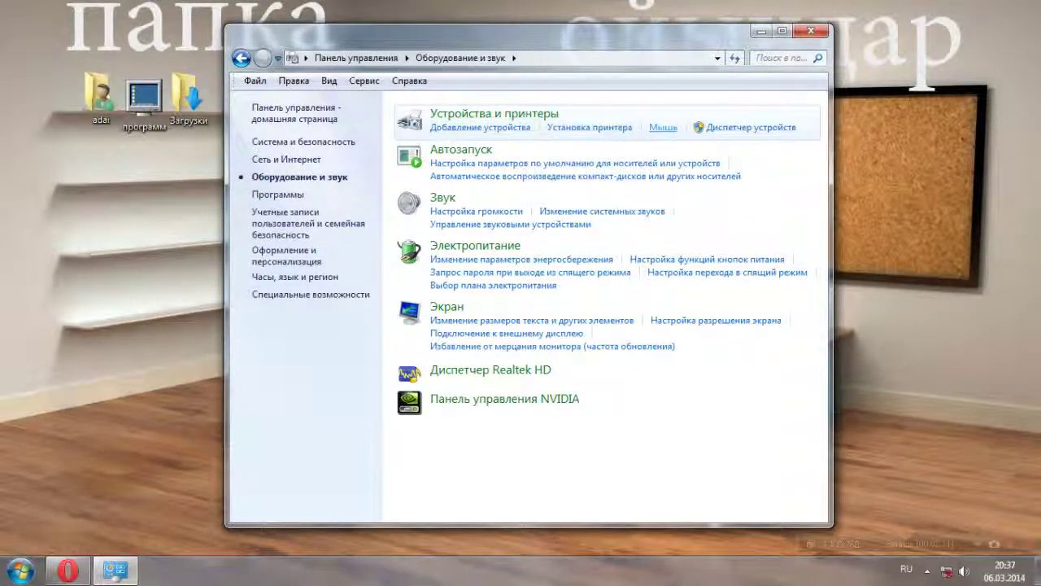
click(663, 128)
drag(325, 122, 661, 112)
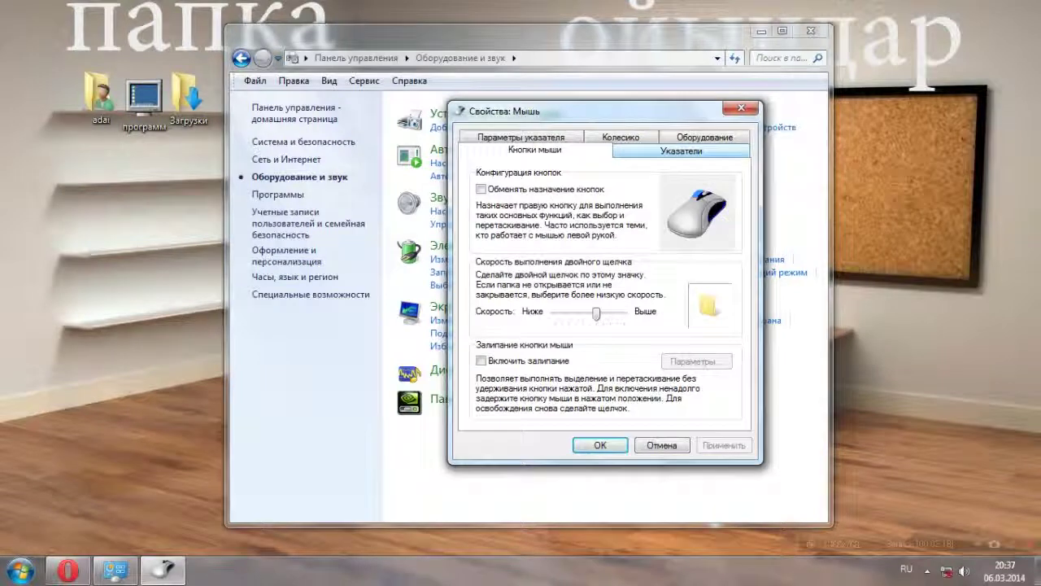
Step: Assign the Arrow cursor from the Merssa folder to the Основной режим pointer in the mouse properties
click(681, 150)
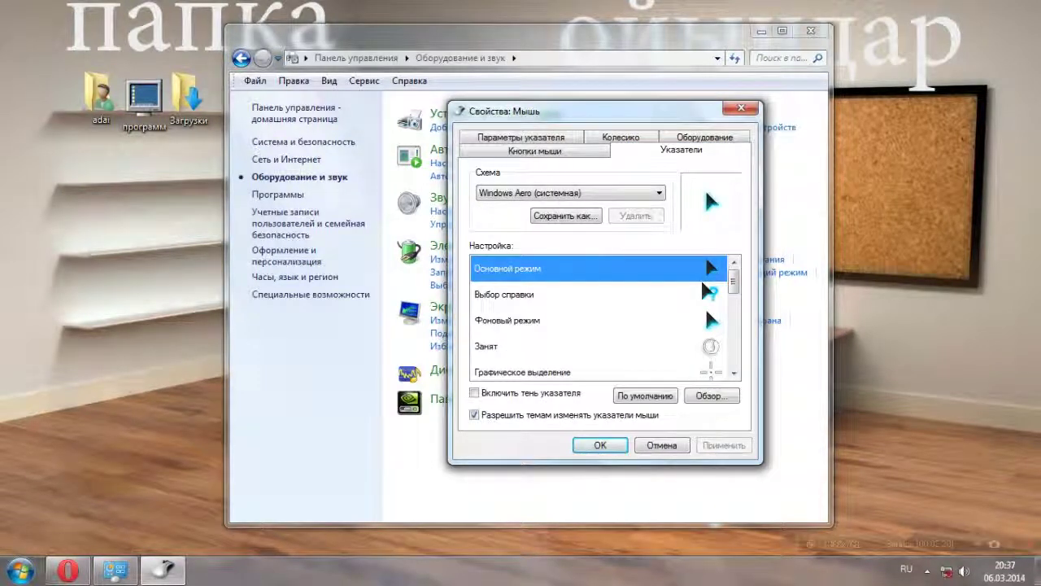
click(708, 395)
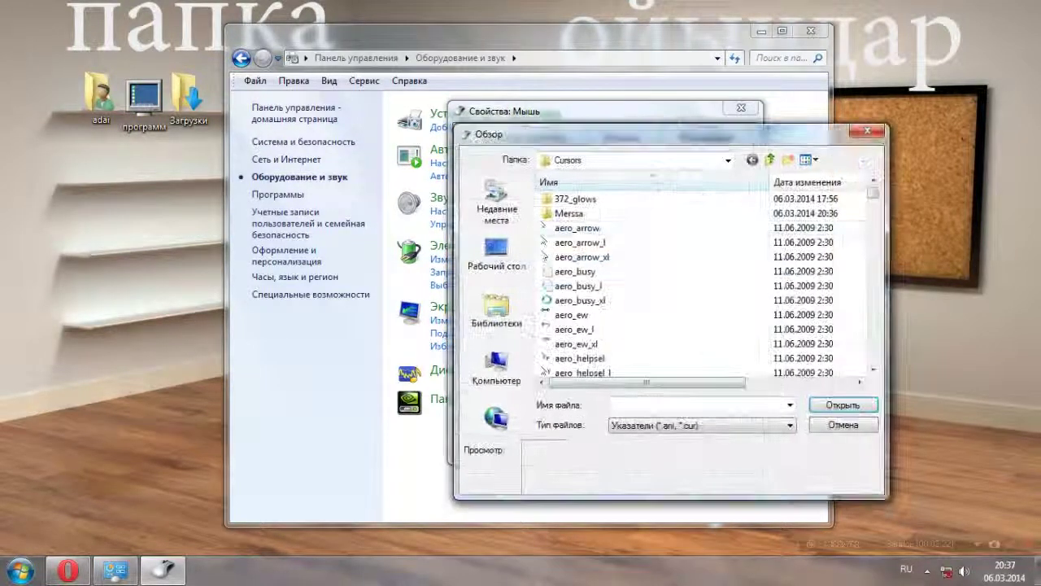
key(Down)
key(Down)
key(Return)
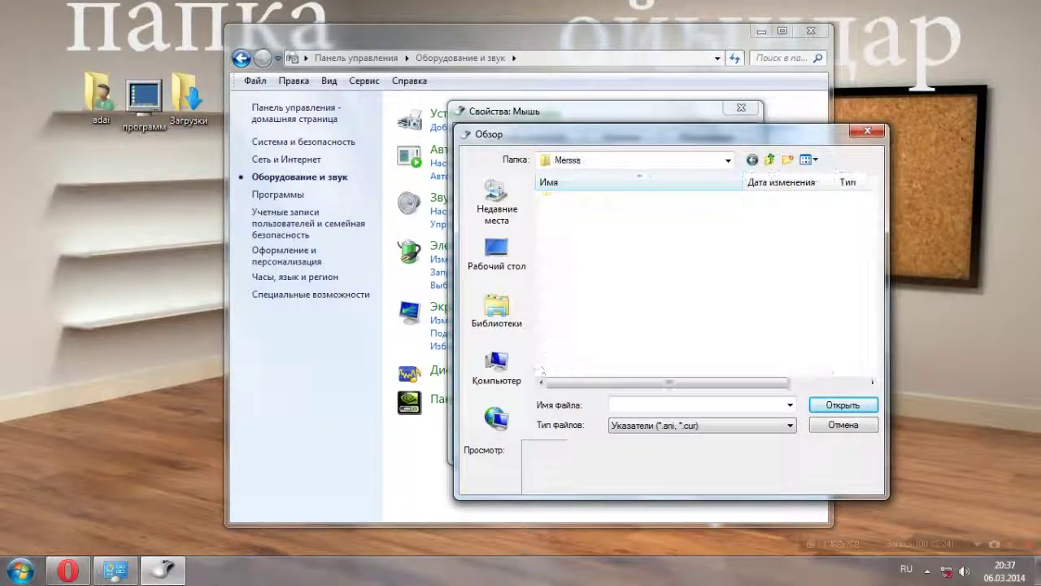
double_click(578, 199)
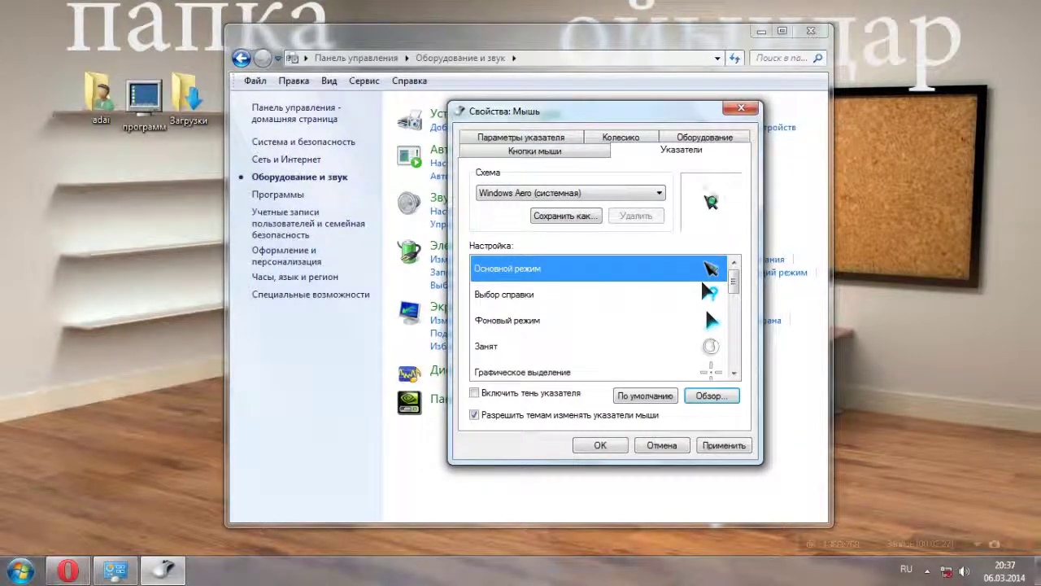
key(Return)
key(Down)
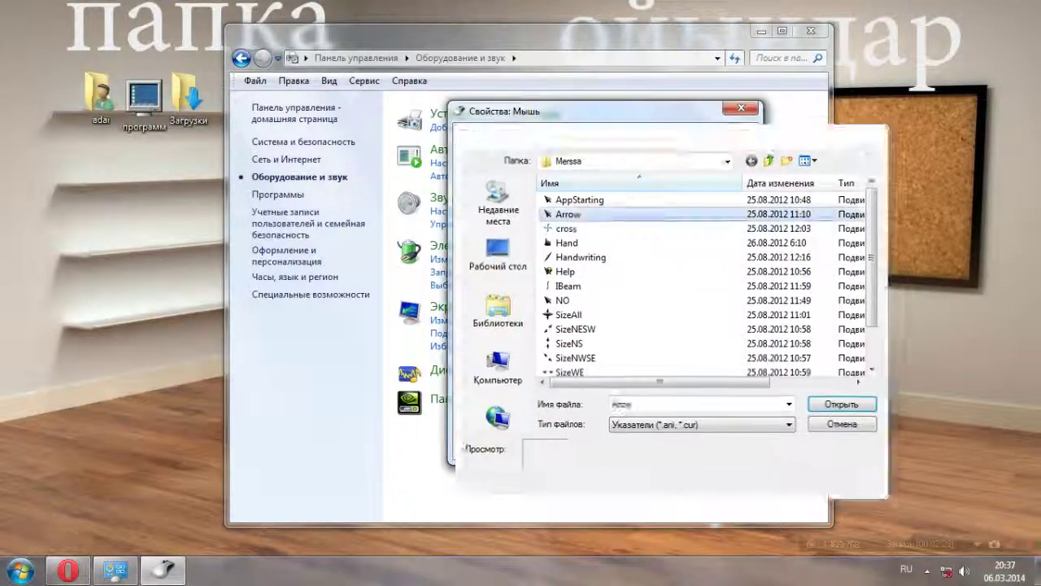
key(Return)
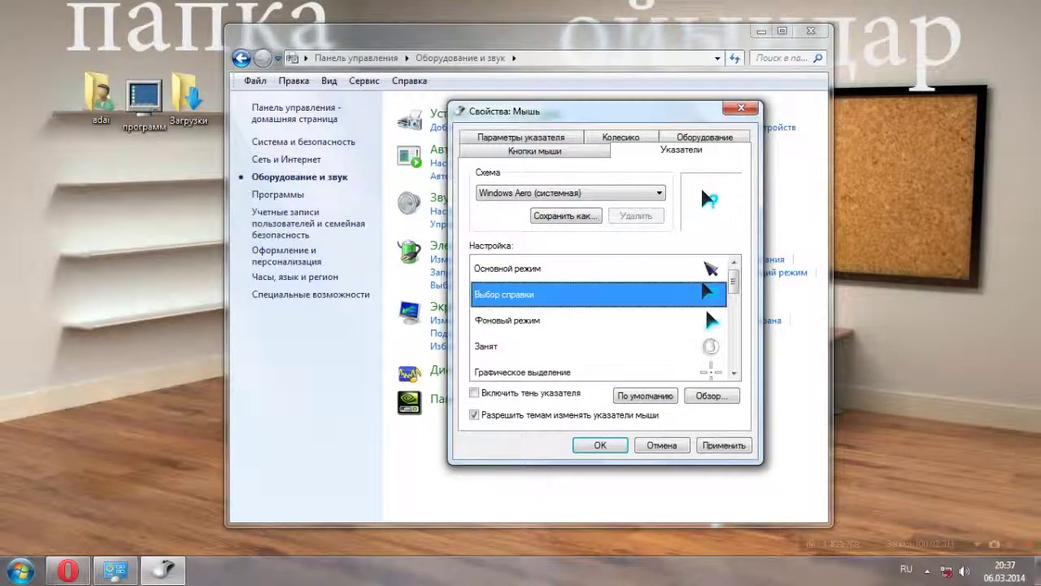
Step: Assign AppStarting to the Выбор справки pointer and try the NO cursor for Фоновый режим
key(Return)
double_click(579, 199)
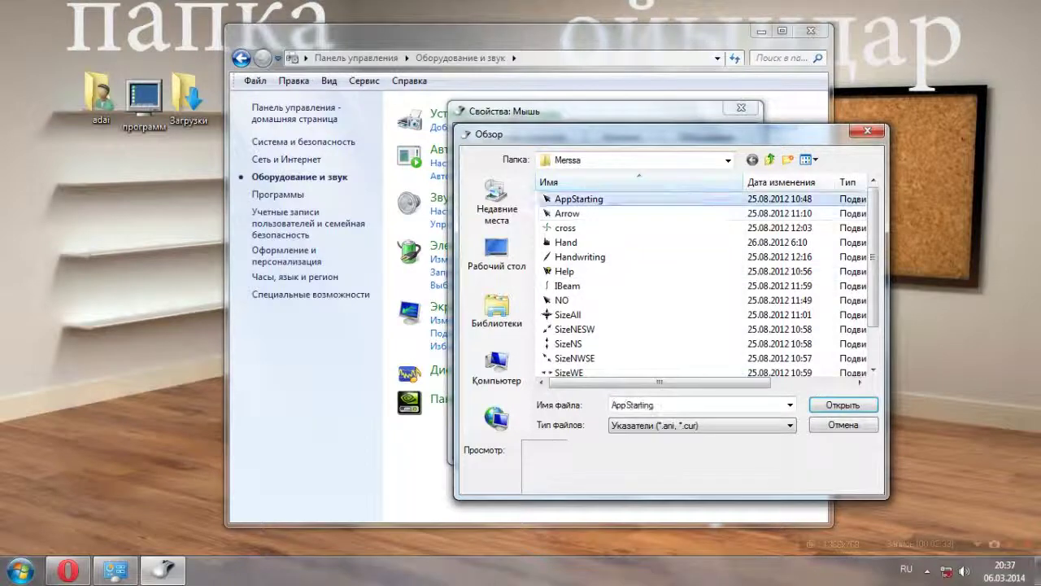
double_click(570, 318)
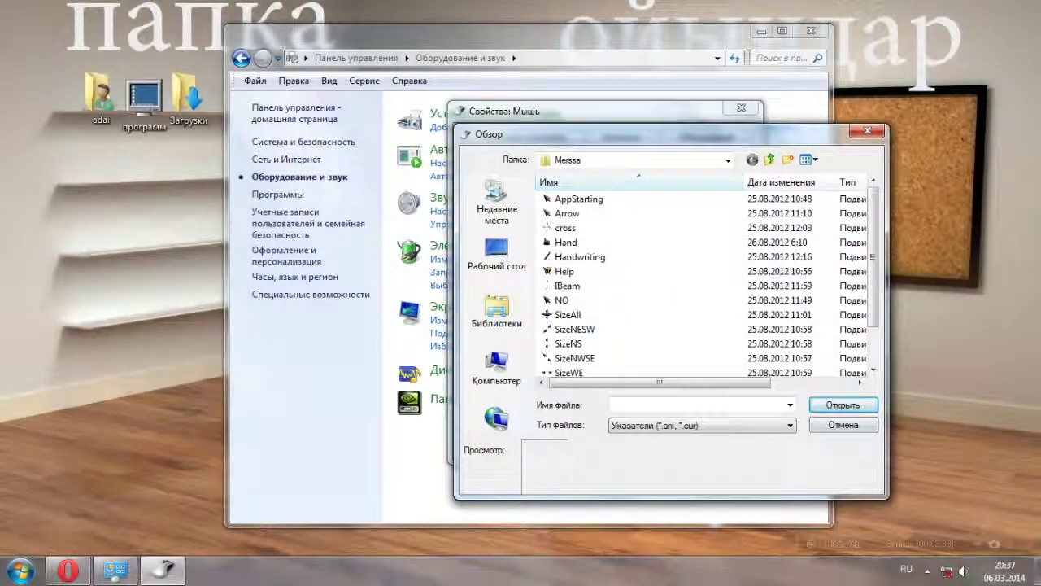
click(568, 300)
click(844, 424)
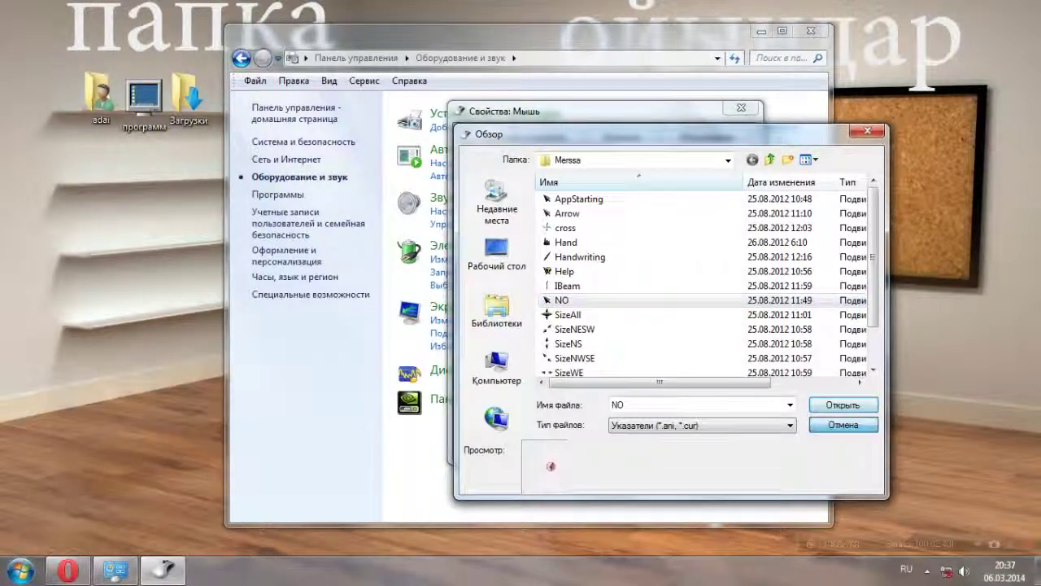
Step: Assign the NO cursor to the Недоступно pointer and the cross cursor to Графическое выделение
scroll(705, 190, down, 1)
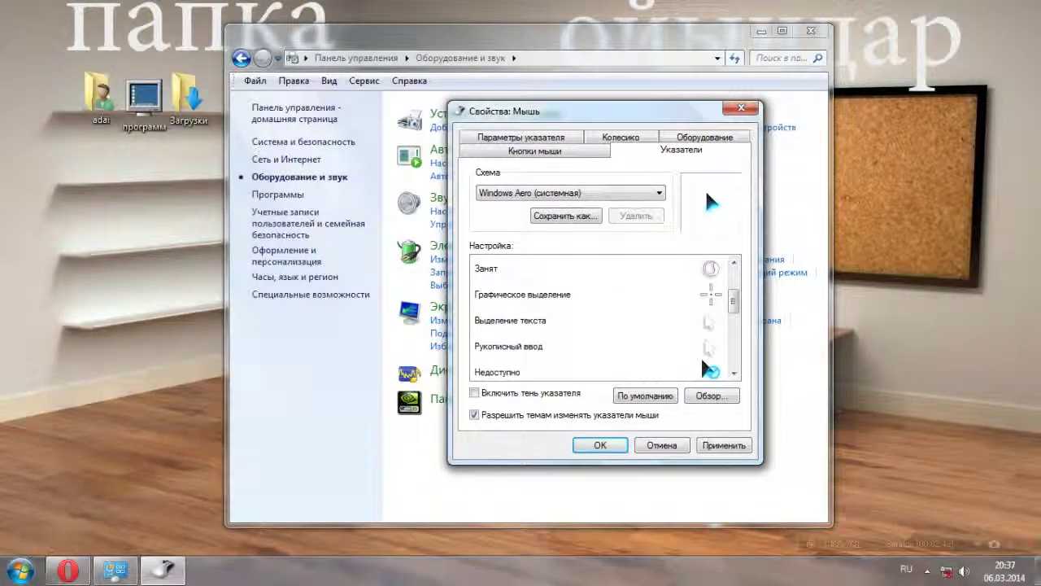
double_click(589, 372)
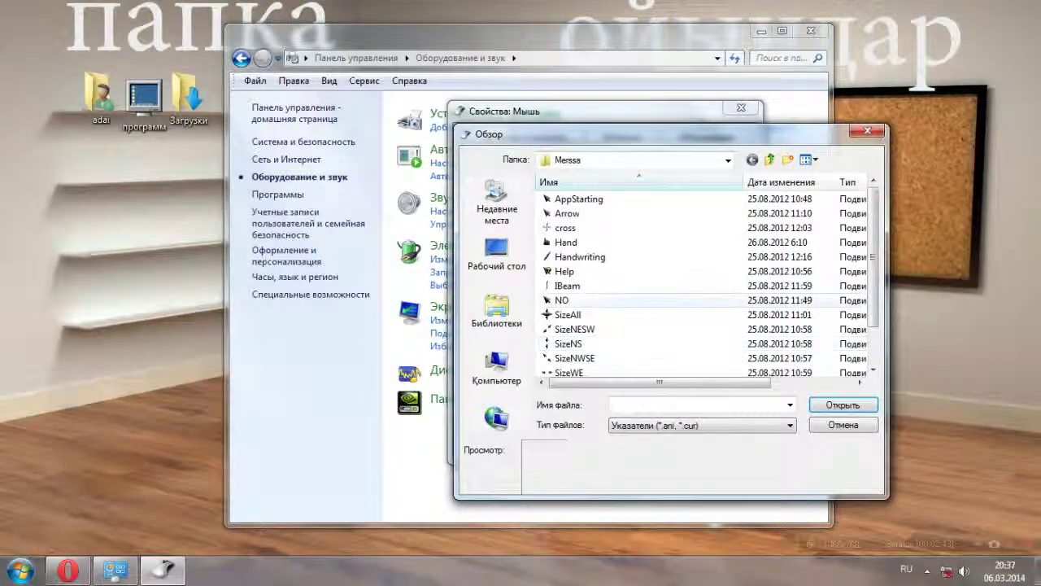
double_click(600, 300)
scroll(600, 346, up, 1)
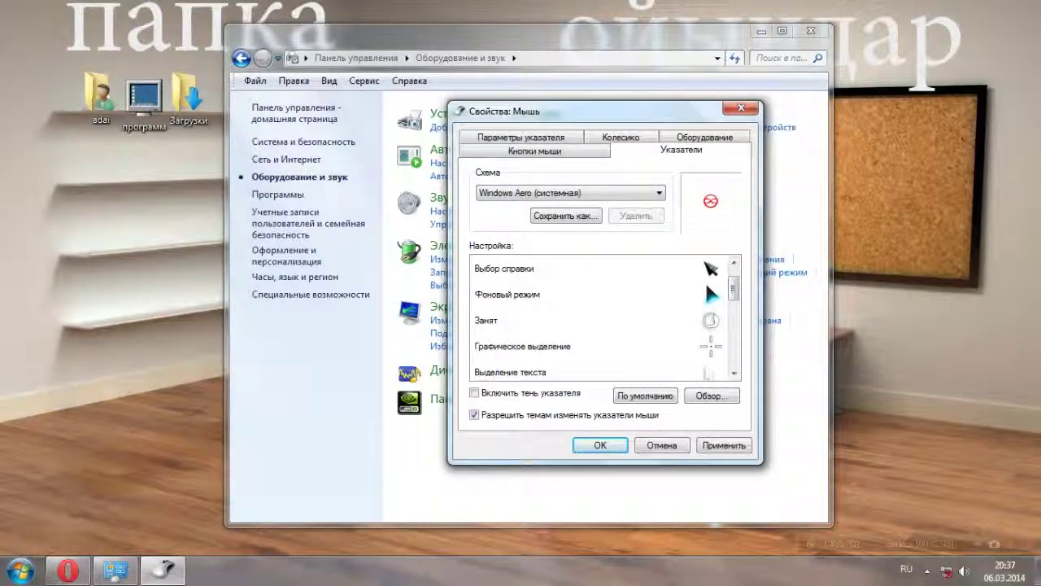
double_click(600, 346)
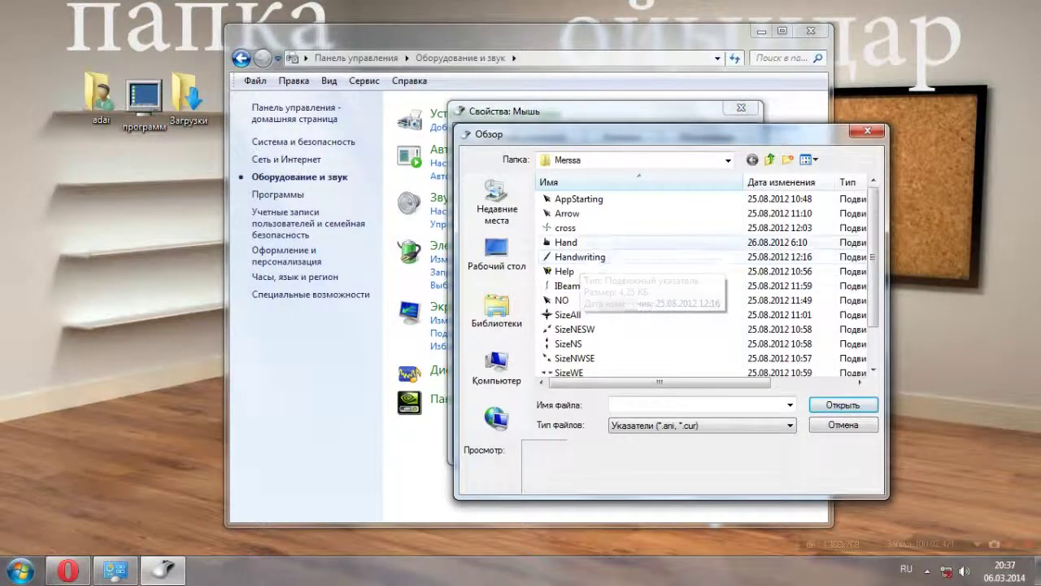
double_click(565, 228)
Step: Assign the Wait cursor from the Merssa folder to the Занят pointer
scroll(598, 317, down, 1)
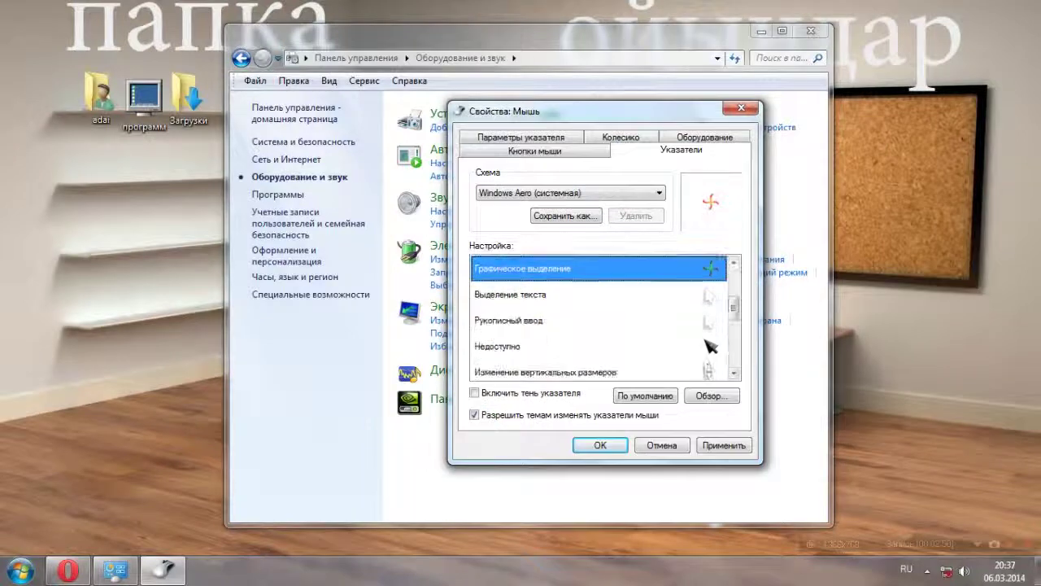
scroll(598, 317, up, 1)
double_click(601, 320)
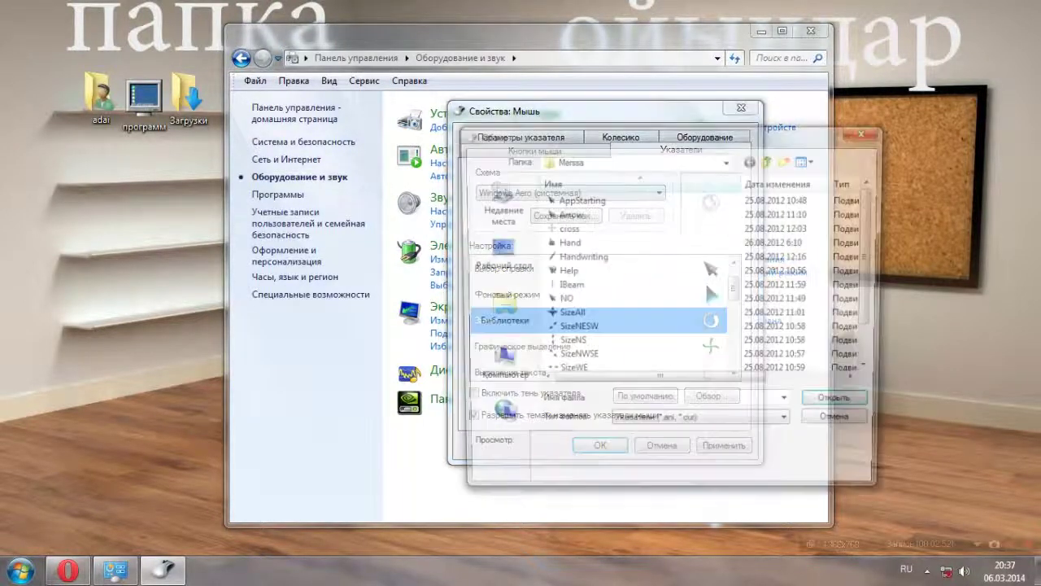
click(626, 314)
scroll(627, 314, down, 1)
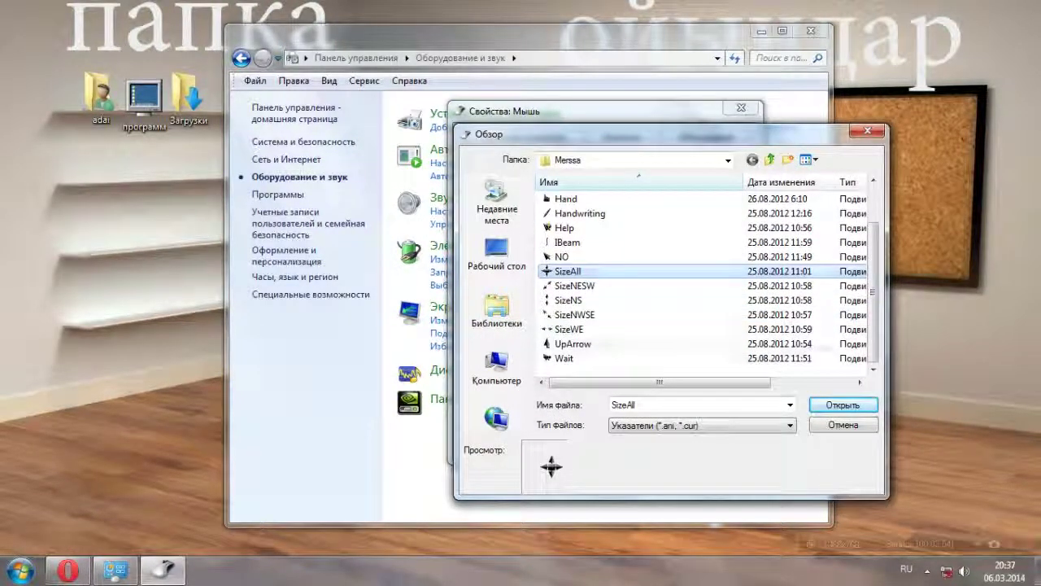
click(691, 358)
double_click(701, 359)
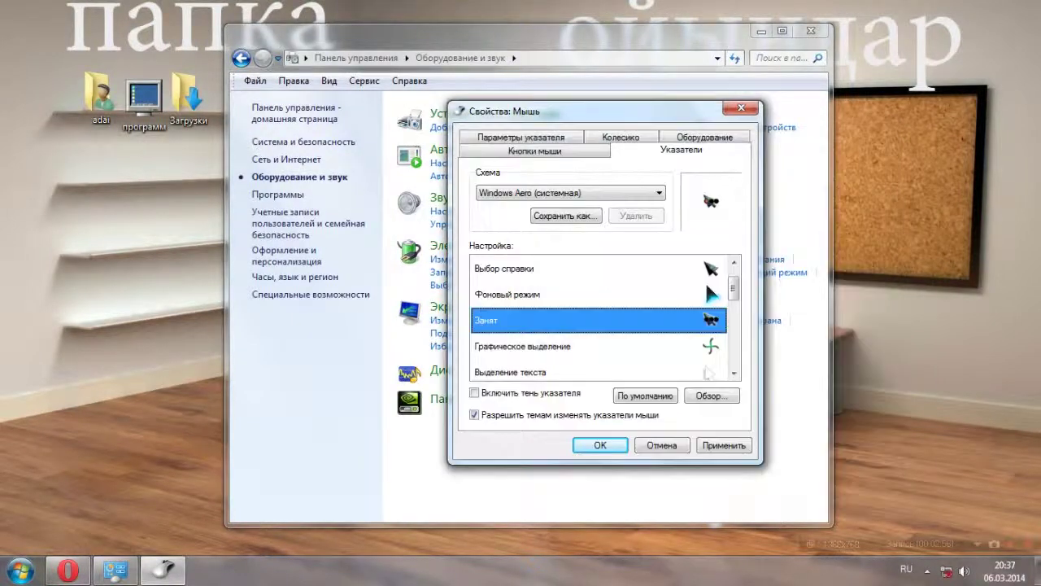
Step: Assign the Handwriting cursor to the Выделение текста pointer and the IBeam cursor to Рукописный ввод
scroll(600, 320, down, 1)
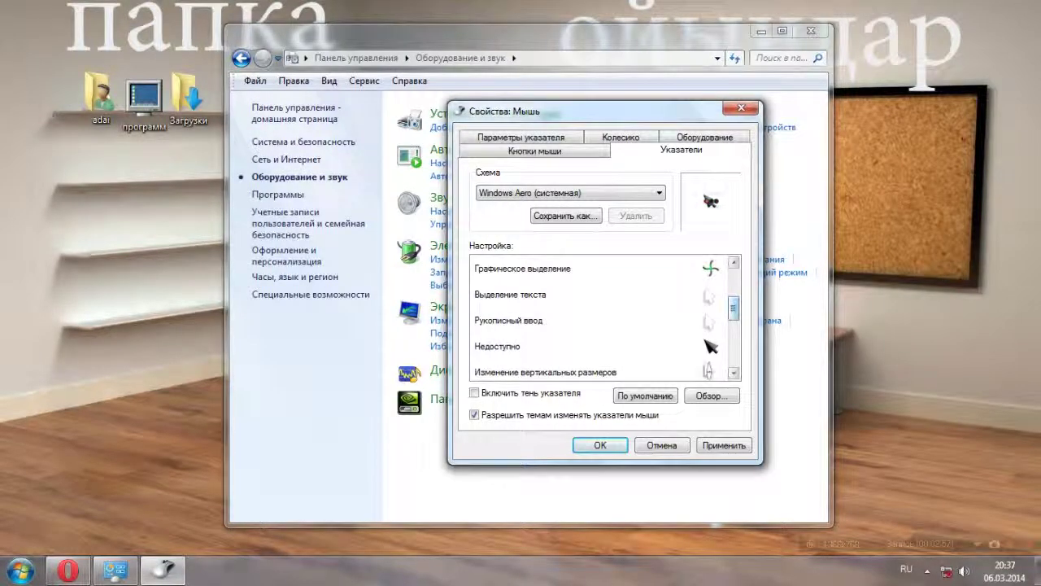
double_click(618, 295)
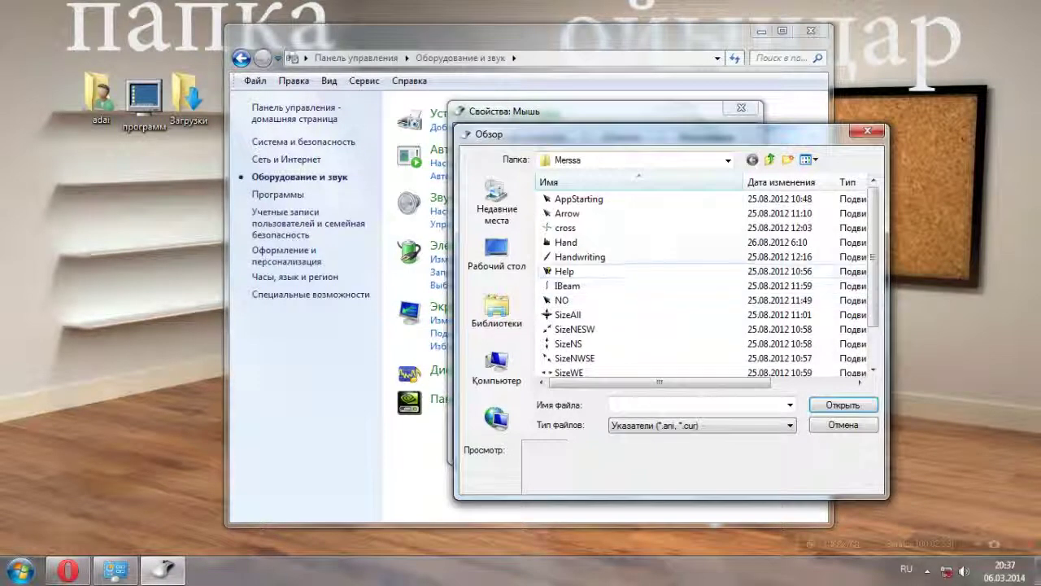
double_click(580, 256)
double_click(618, 320)
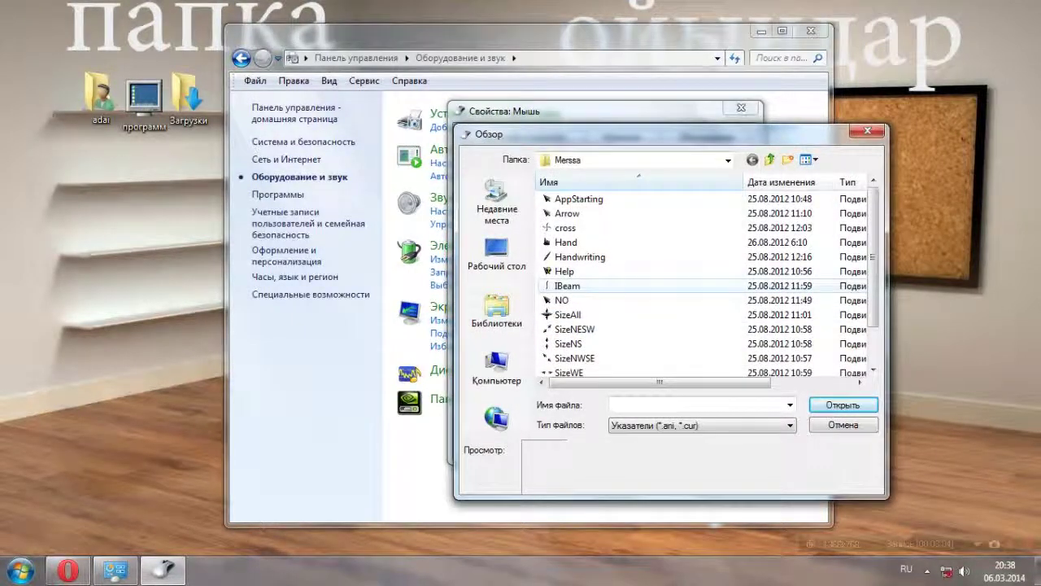
click(844, 425)
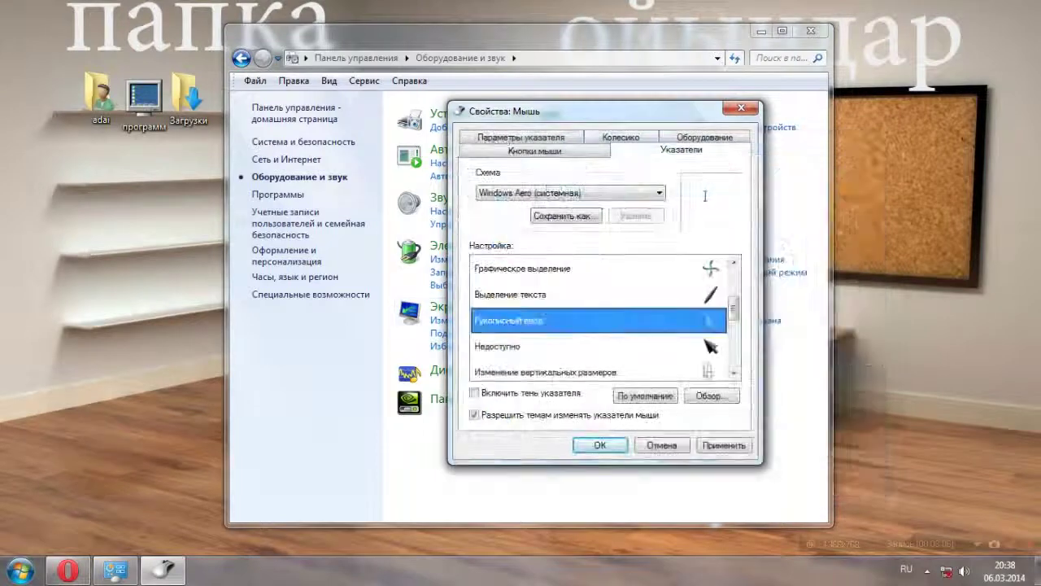
double_click(618, 320)
double_click(592, 286)
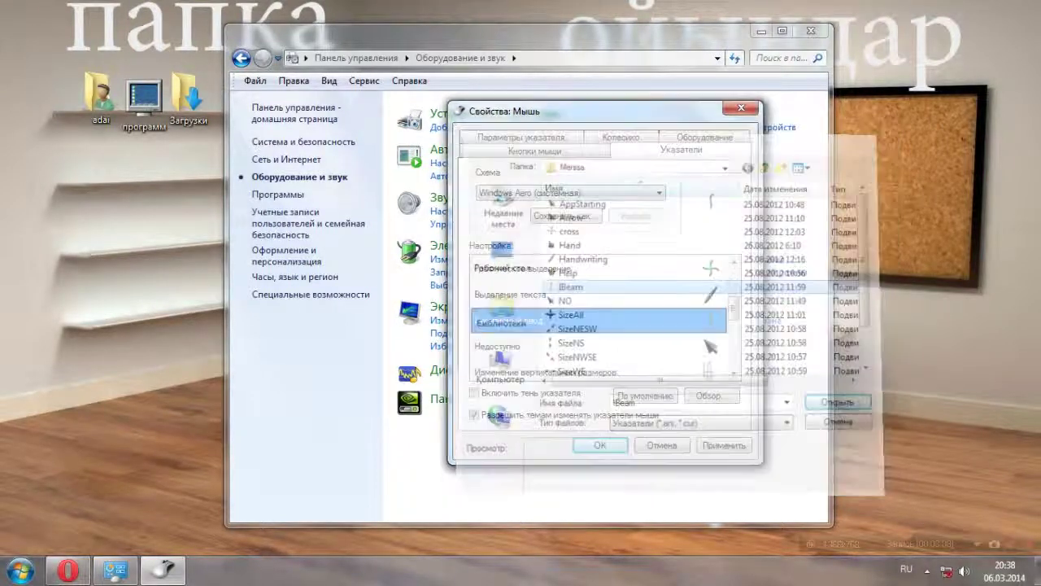
Step: Assign the Handwriting cursor to the Недоступно pointer and the Help cursor to Выбор справки
double_click(619, 344)
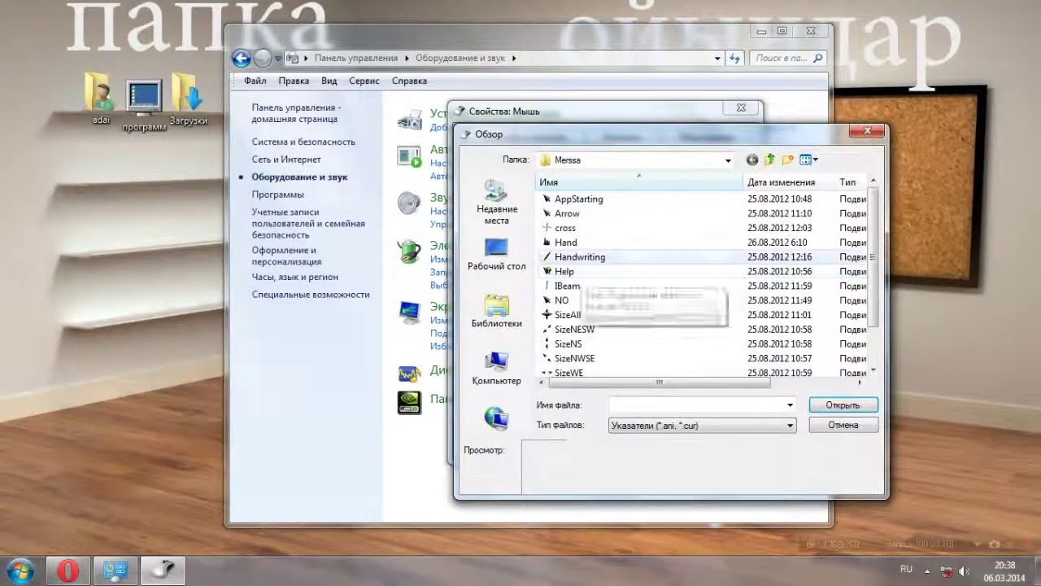
key(Escape)
scroll(598, 317, up, 2)
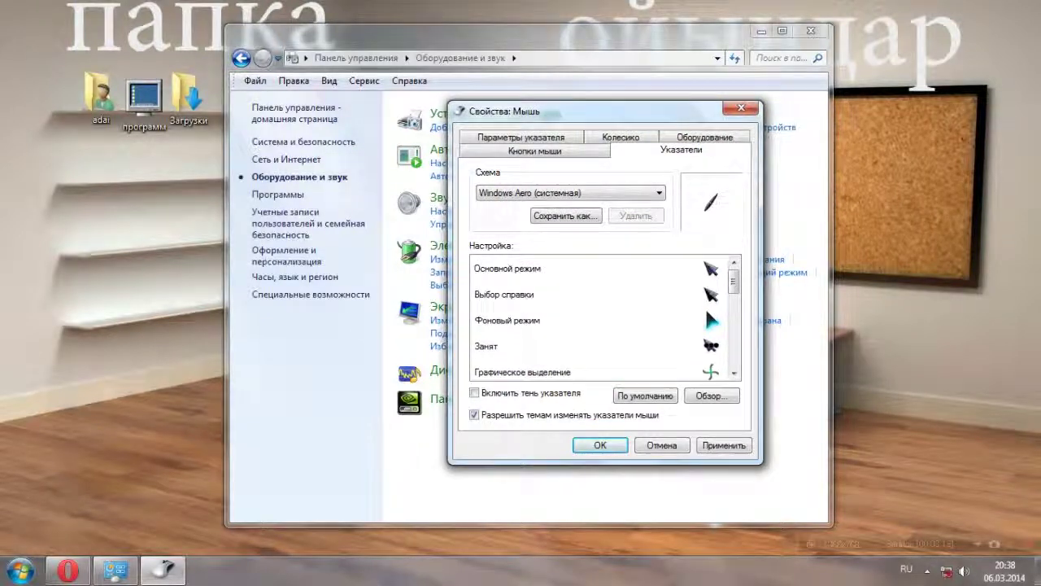
double_click(598, 295)
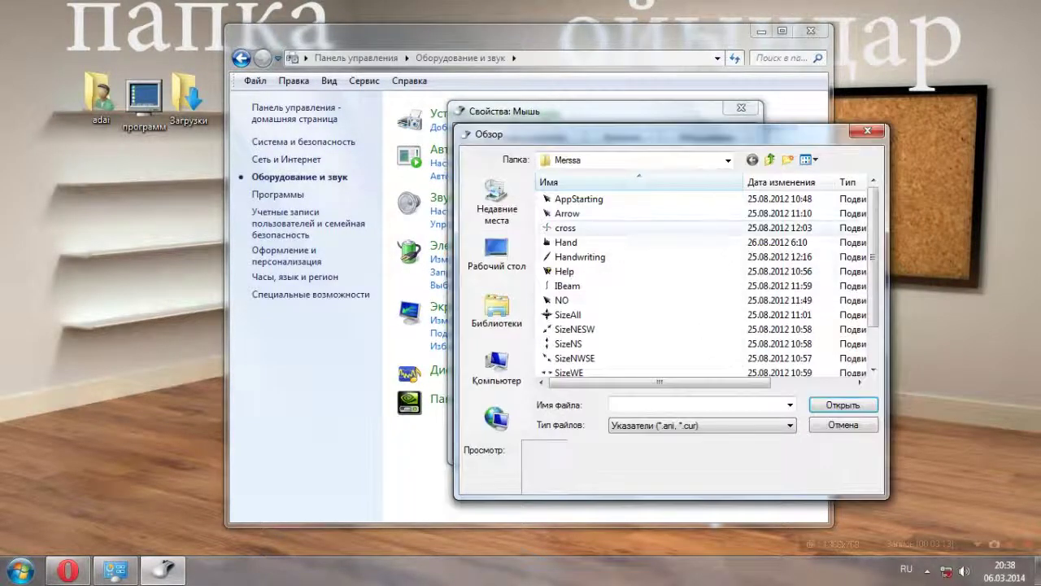
click(567, 214)
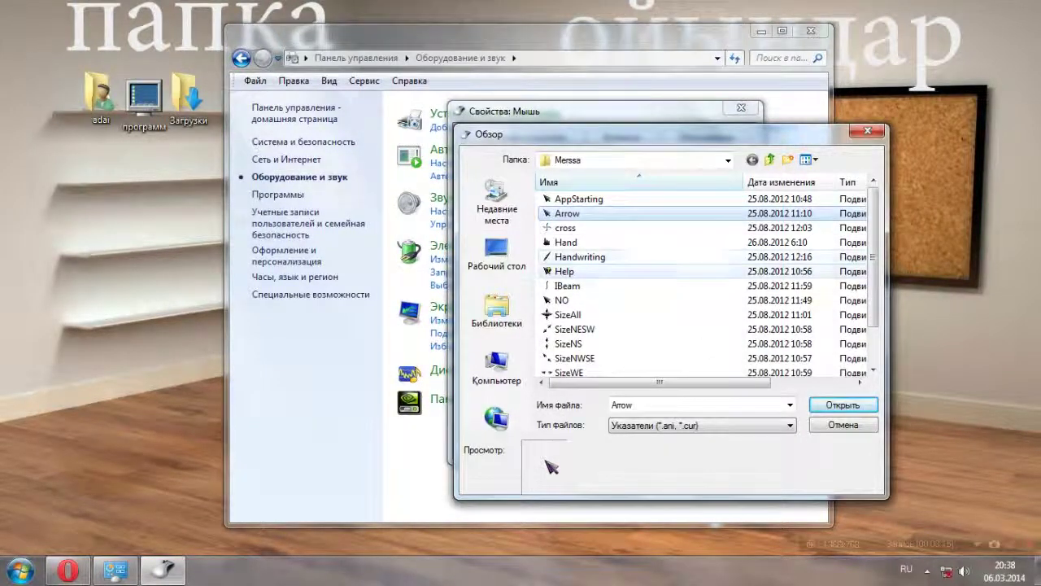
double_click(565, 271)
Step: Check the remaining pointers in the list, apply the cursor changes and close the mouse properties and Control Panel
scroll(598, 317, down, 3)
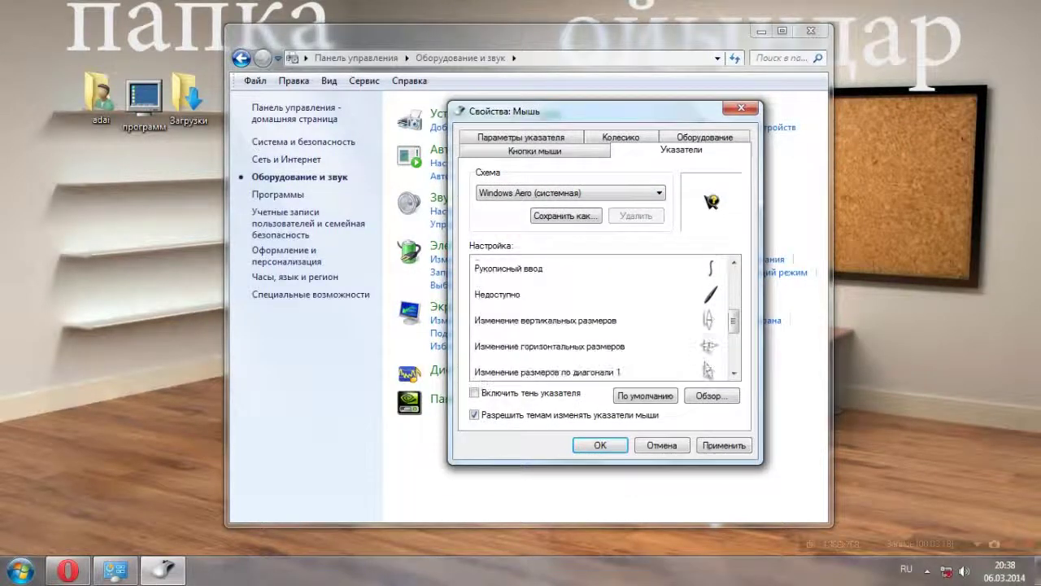
scroll(598, 318, down, 2)
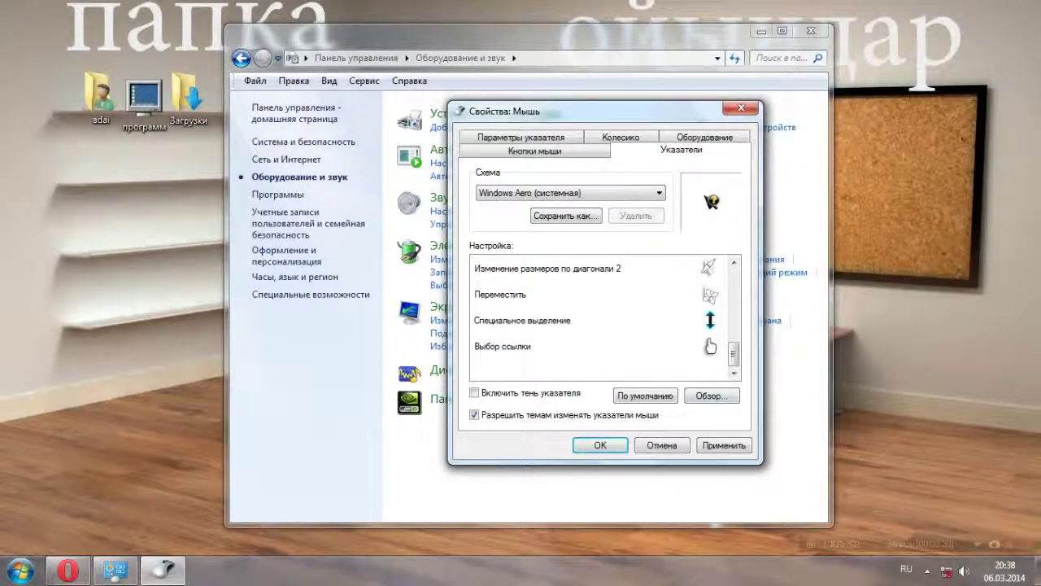
scroll(598, 317, up, 1)
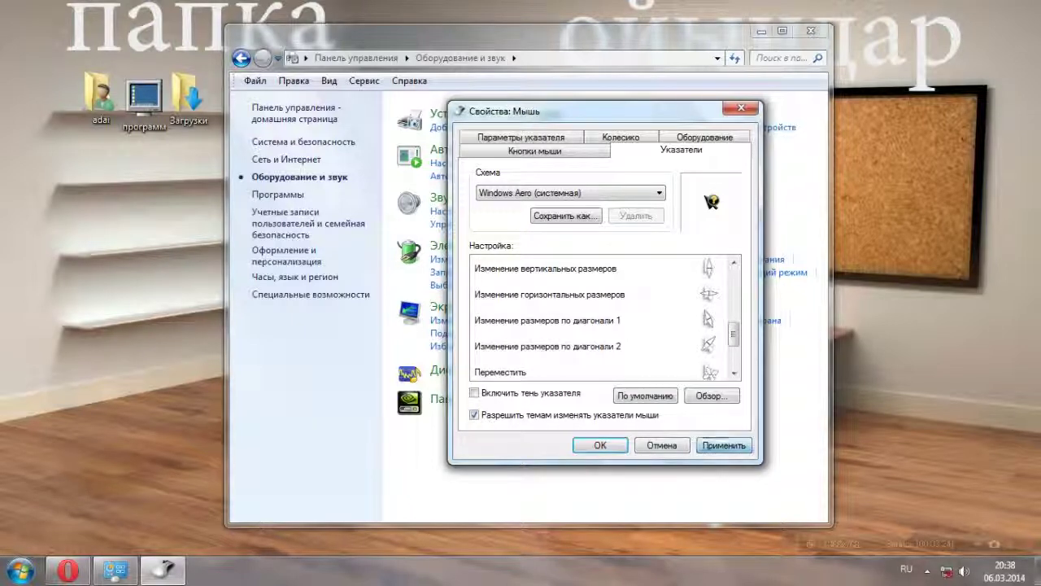
key(Return)
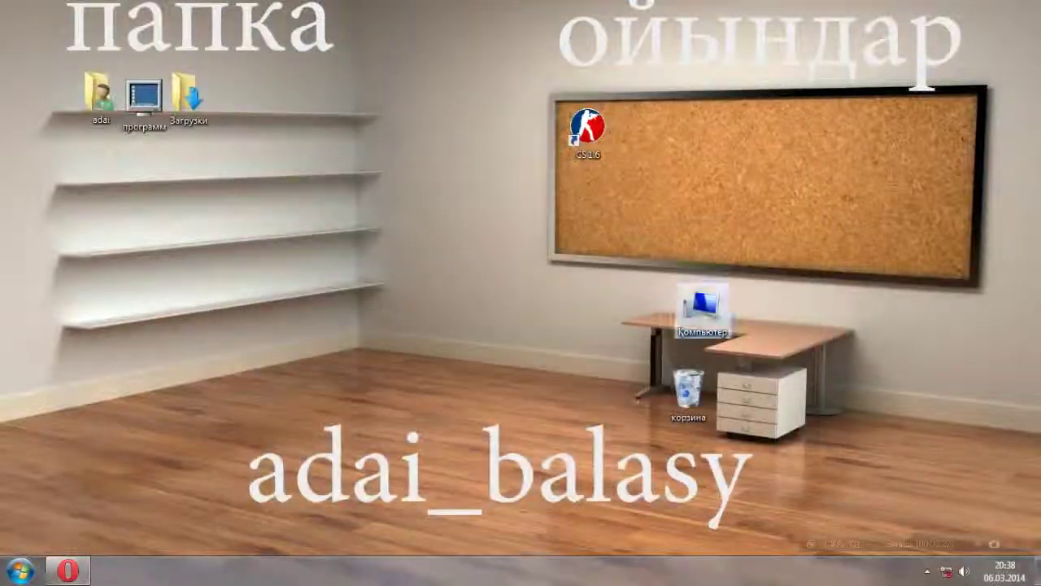
Step: Test the new cursors on the empty desktop with selection rectangles and the desktop's context menu
drag(474, 270, 376, 362)
drag(265, 189, 421, 299)
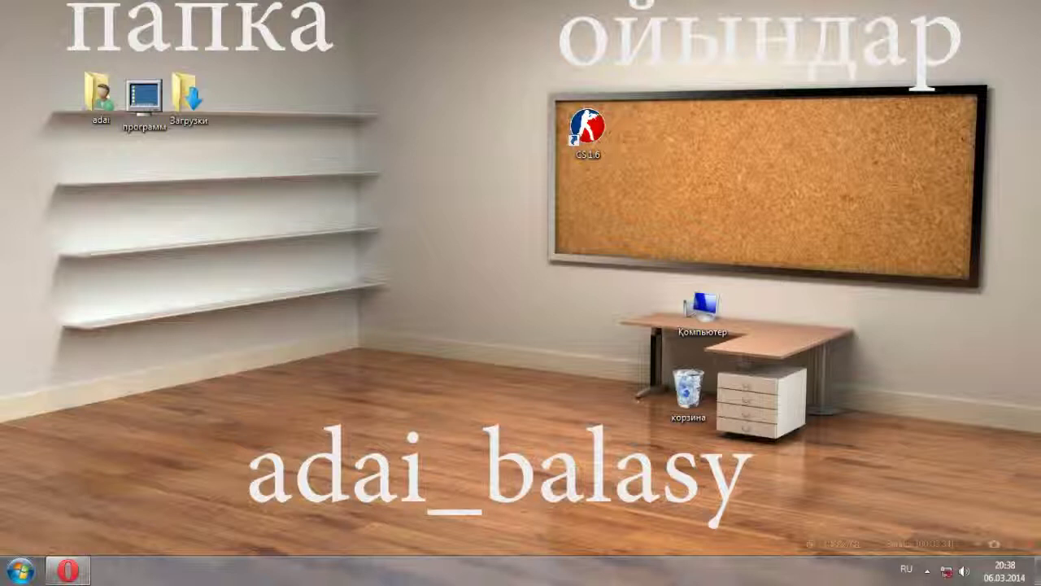
right_click(262, 188)
click(301, 235)
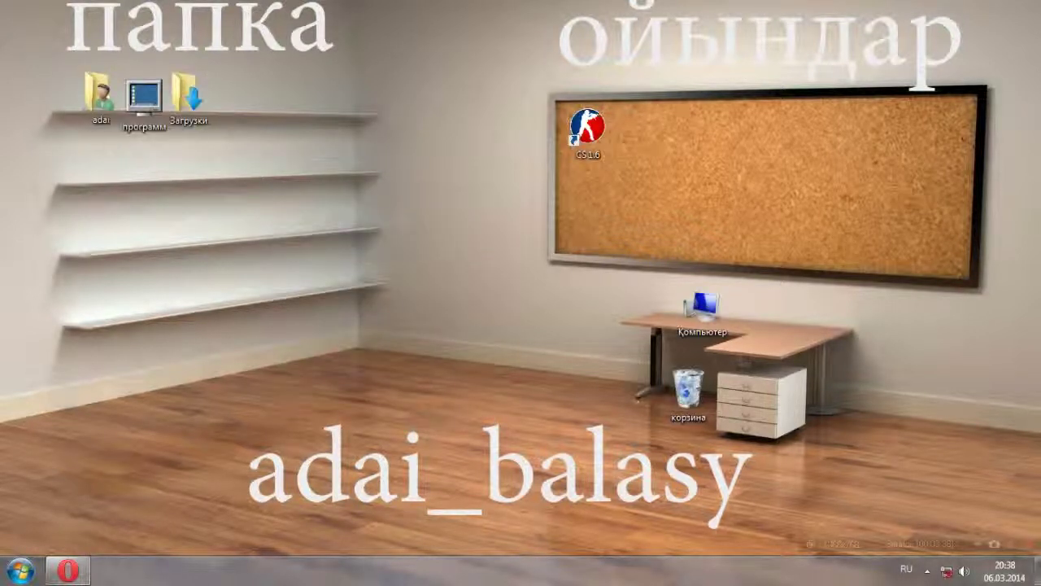